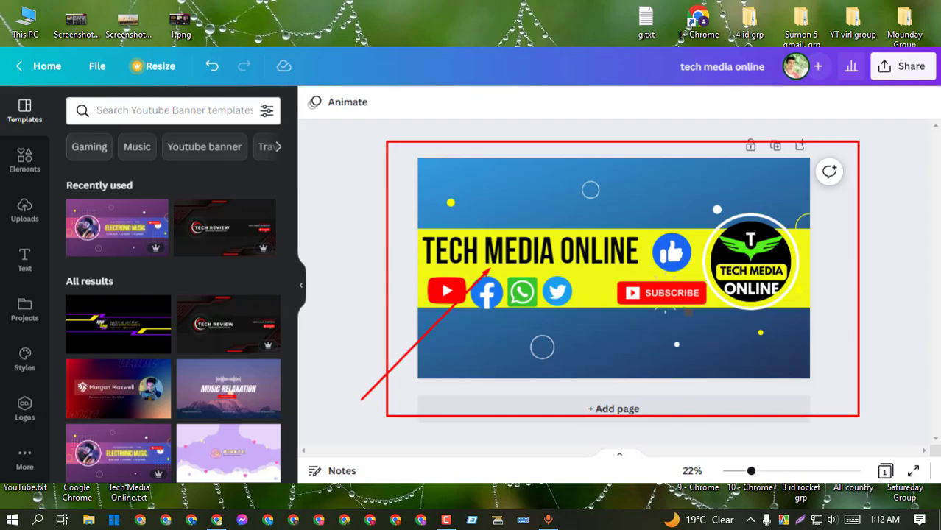
- Switch from the desktop to the Chrome browser and open the website canva.com
{"action": "key", "text": "super+d"}
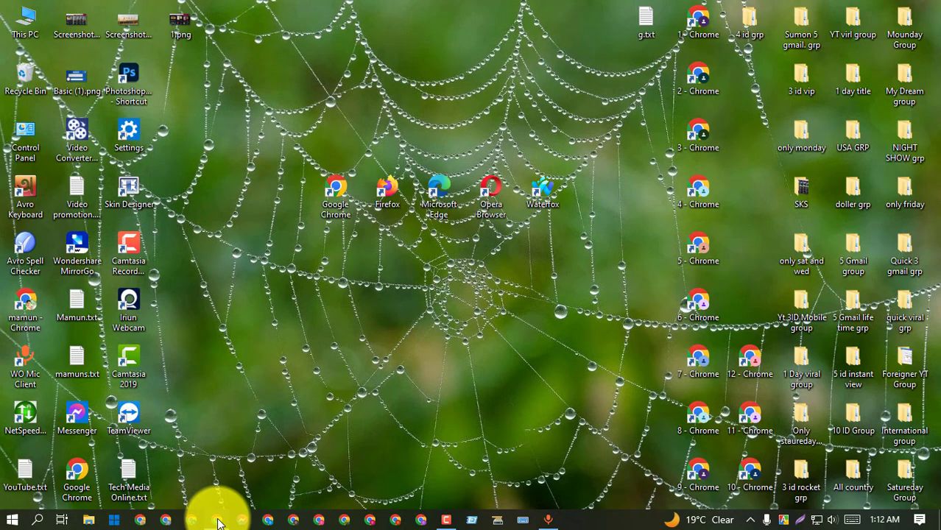
{"action": "left_click", "coordinate": [217, 521]}
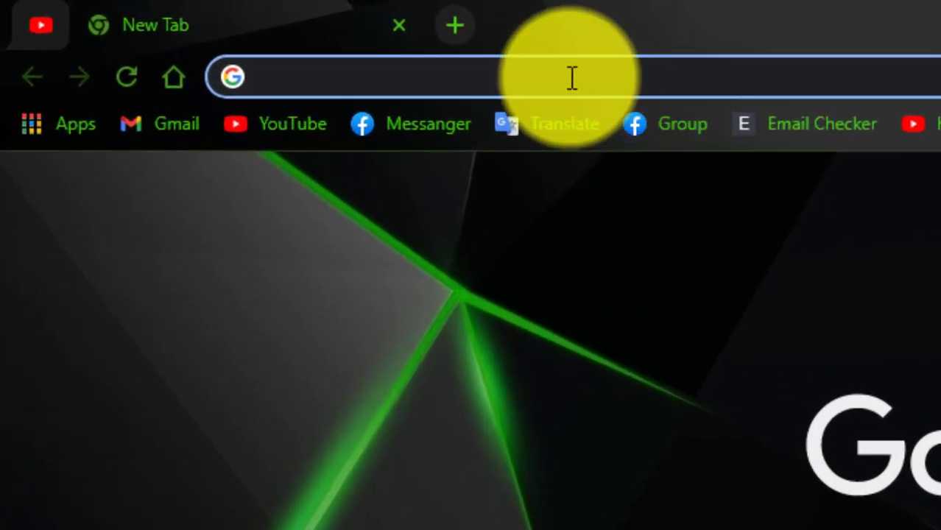
{"action": "left_click", "coordinate": [567, 77]}
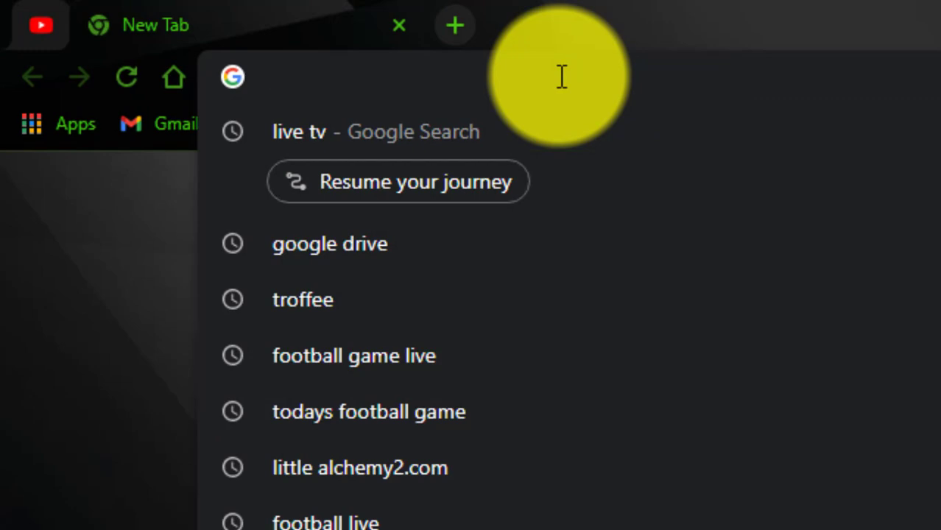
{"action": "type", "text": "ca"}
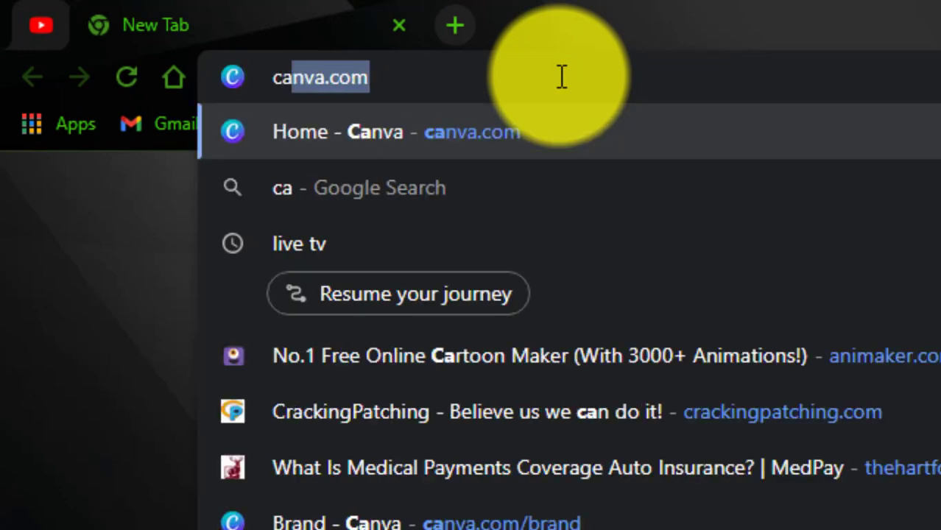
{"action": "type", "text": "nva"}
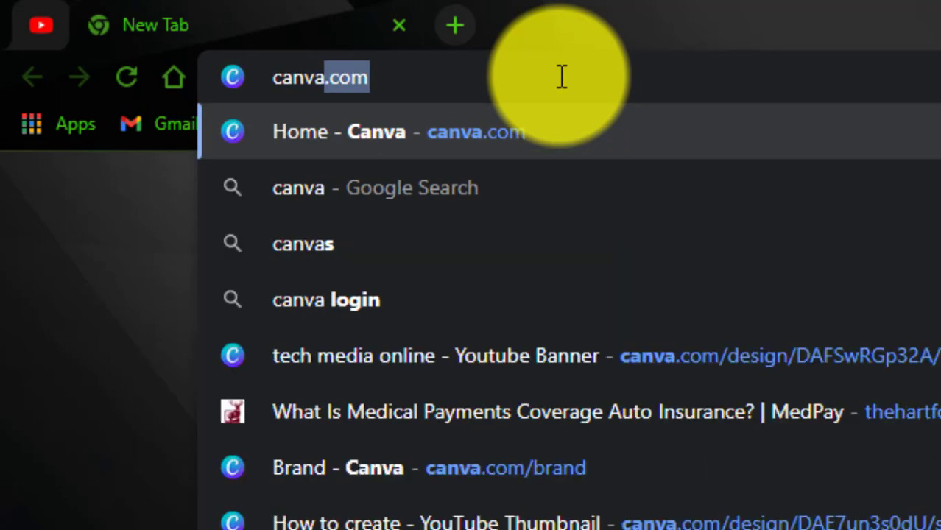
{"action": "type", "text": "."}
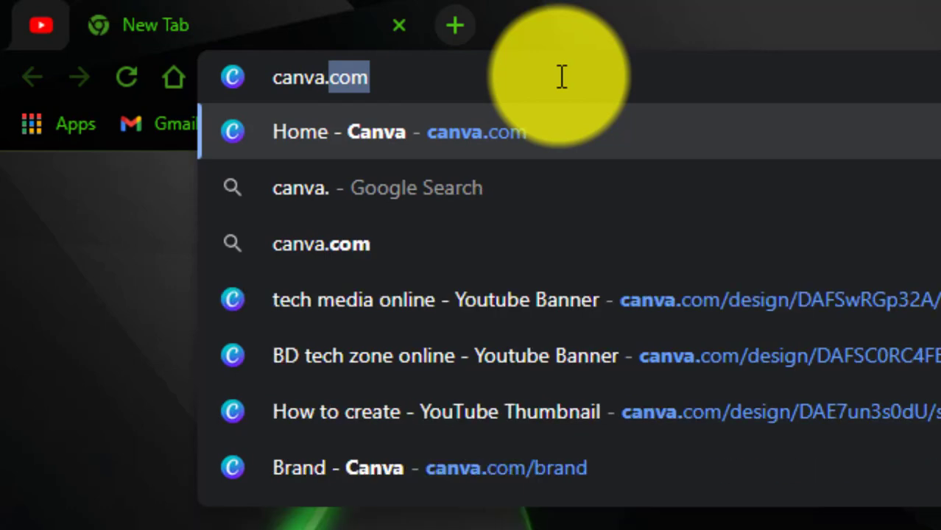
{"action": "type", "text": "com"}
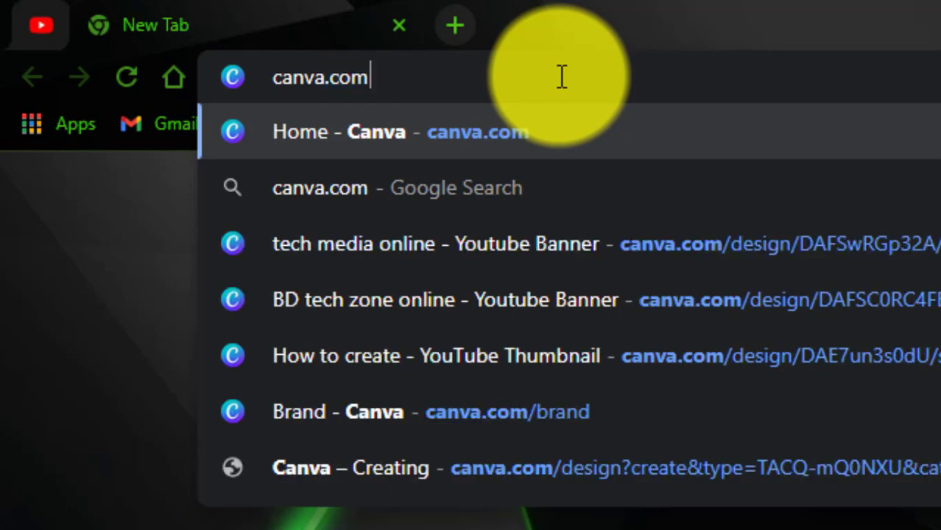
{"action": "key", "text": "Return"}
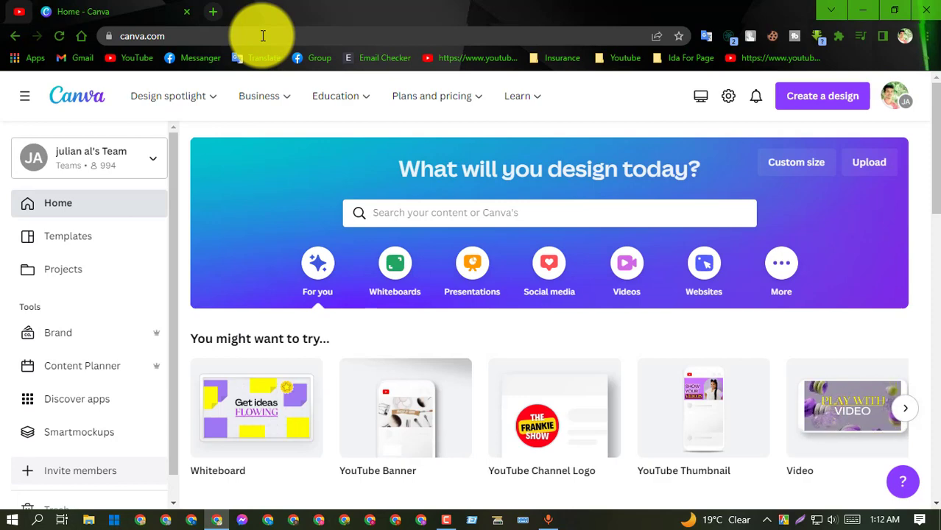
- Create a new YouTube Banner design at 2560 × 1440 px from the suggested design types
{"action": "scroll", "coordinate": [468, 147], "scroll_direction": "down", "scroll_amount": 6}
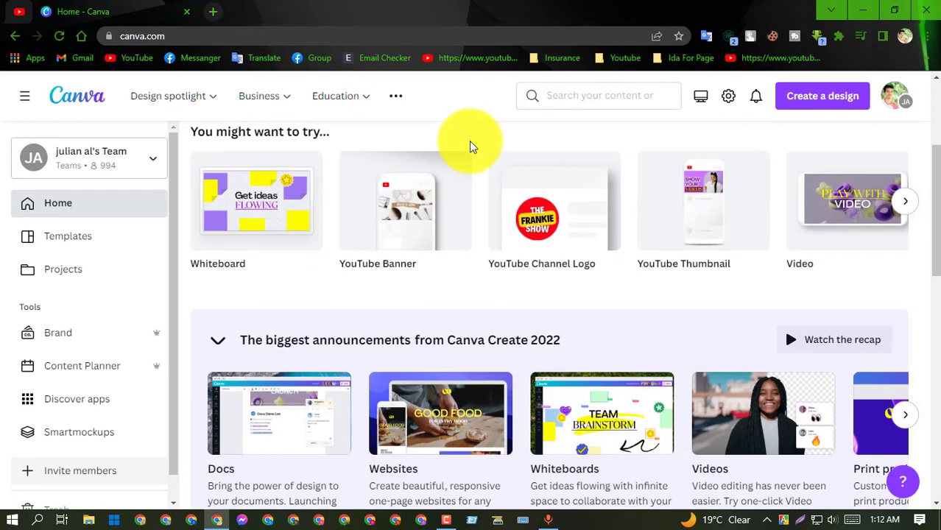
{"action": "scroll", "coordinate": [510, 165], "scroll_direction": "up", "scroll_amount": 5}
{"action": "scroll", "coordinate": [509, 168], "scroll_direction": "up", "scroll_amount": 1}
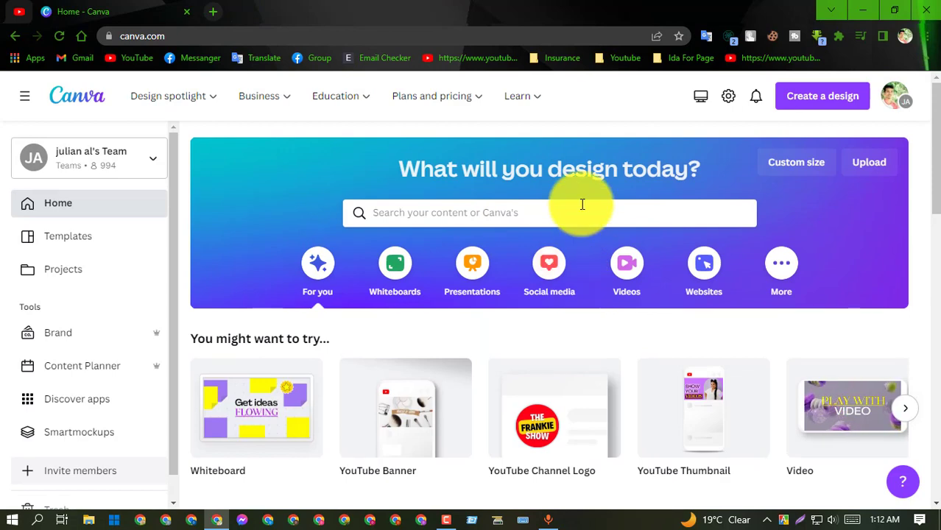
{"action": "scroll", "coordinate": [584, 209], "scroll_direction": "down", "scroll_amount": 5}
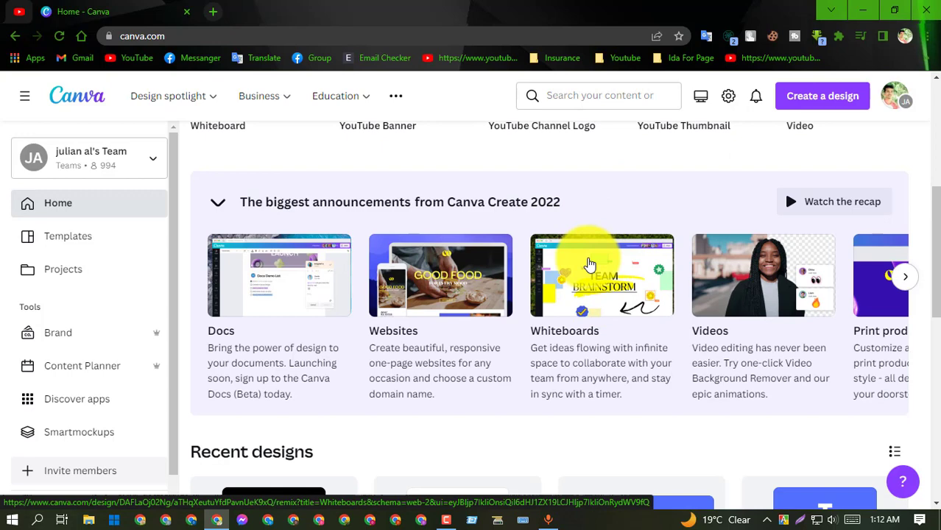
{"action": "scroll", "coordinate": [604, 291], "scroll_direction": "up", "scroll_amount": 5}
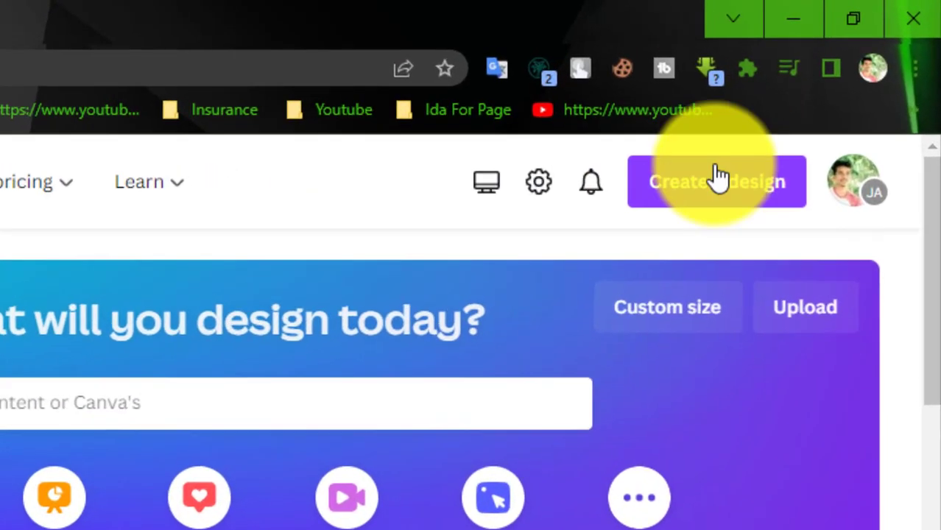
{"action": "left_click", "coordinate": [742, 191]}
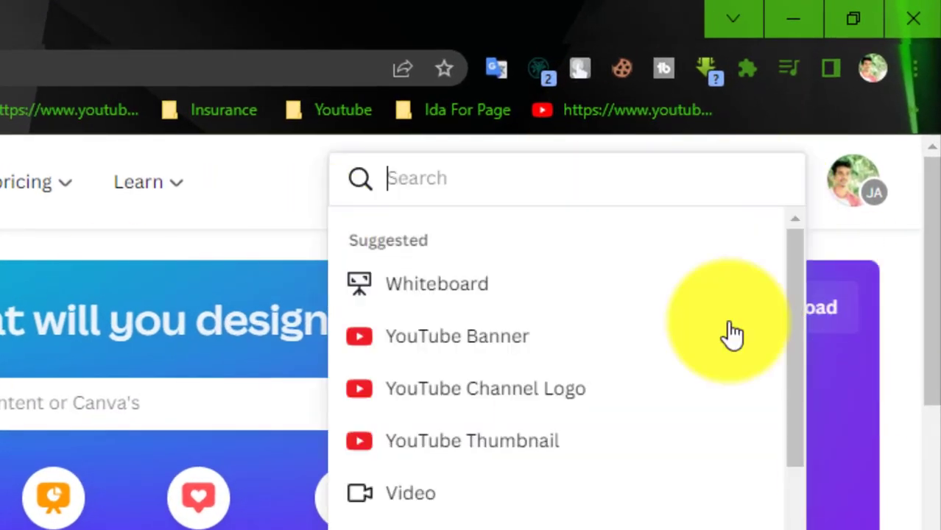
{"action": "scroll", "coordinate": [589, 463], "scroll_direction": "down", "scroll_amount": 8}
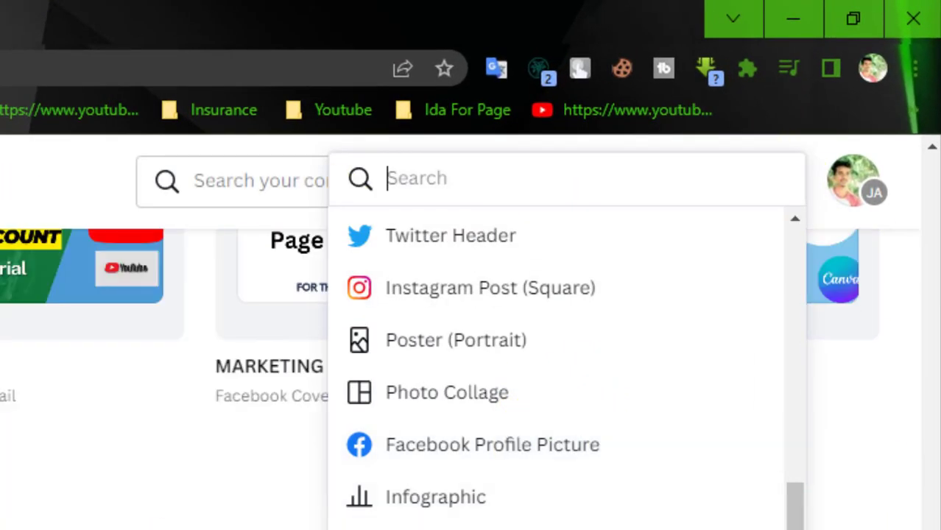
{"action": "scroll", "coordinate": [237, 514], "scroll_direction": "up", "scroll_amount": 3}
{"action": "scroll", "coordinate": [552, 468], "scroll_direction": "up", "scroll_amount": 10}
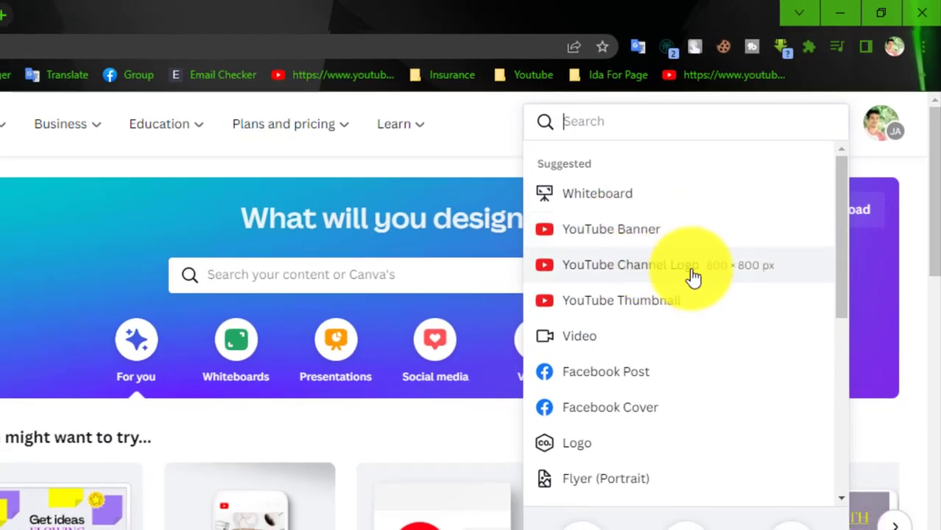
{"action": "scroll", "coordinate": [686, 302], "scroll_direction": "down", "scroll_amount": 8}
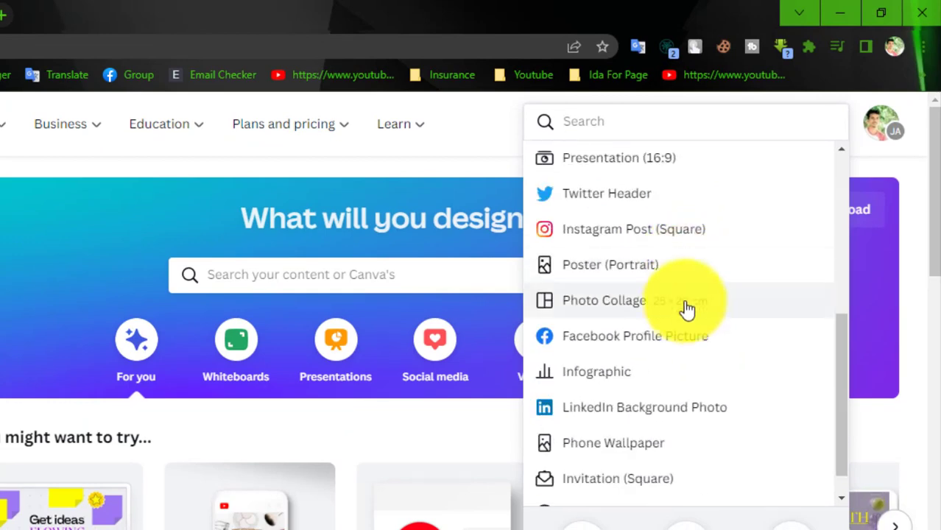
{"action": "scroll", "coordinate": [686, 309], "scroll_direction": "down", "scroll_amount": 2}
{"action": "scroll", "coordinate": [691, 323], "scroll_direction": "up", "scroll_amount": 10}
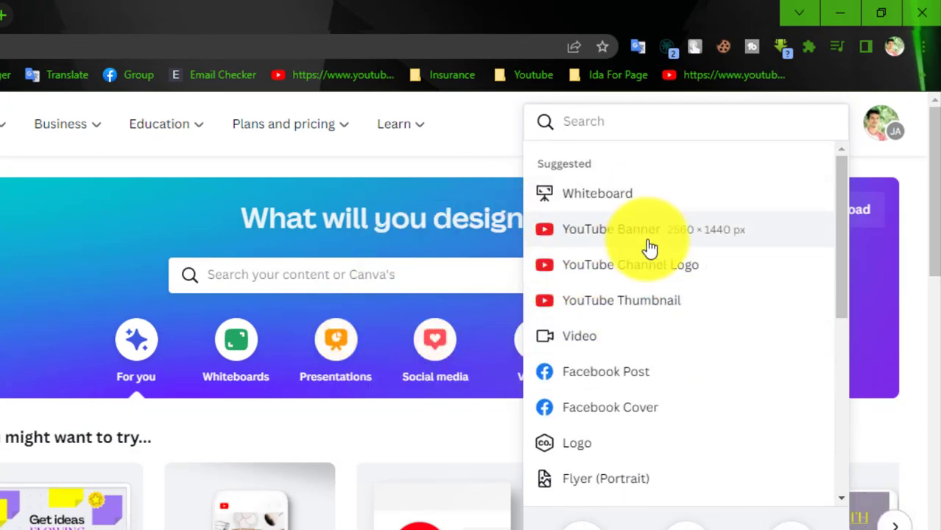
{"action": "left_click", "coordinate": [722, 243]}
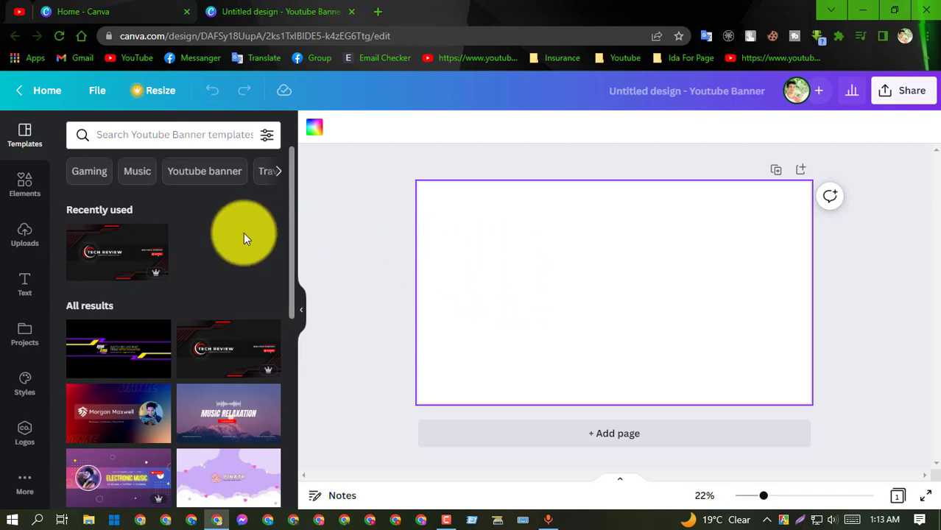
- Look through the YouTube banner templates for a suitable channel banner layout
{"action": "scroll", "coordinate": [212, 235], "scroll_direction": "down", "scroll_amount": 5}
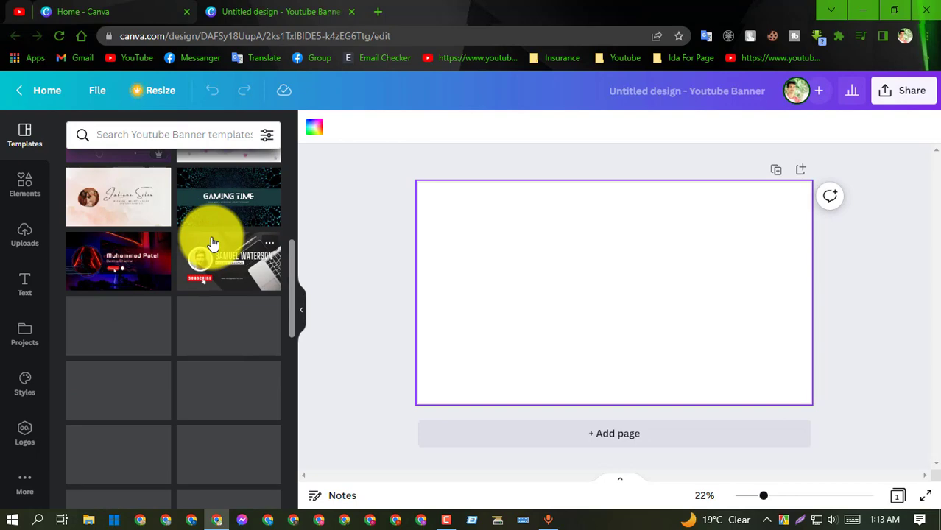
{"action": "scroll", "coordinate": [212, 243], "scroll_direction": "down", "scroll_amount": 6}
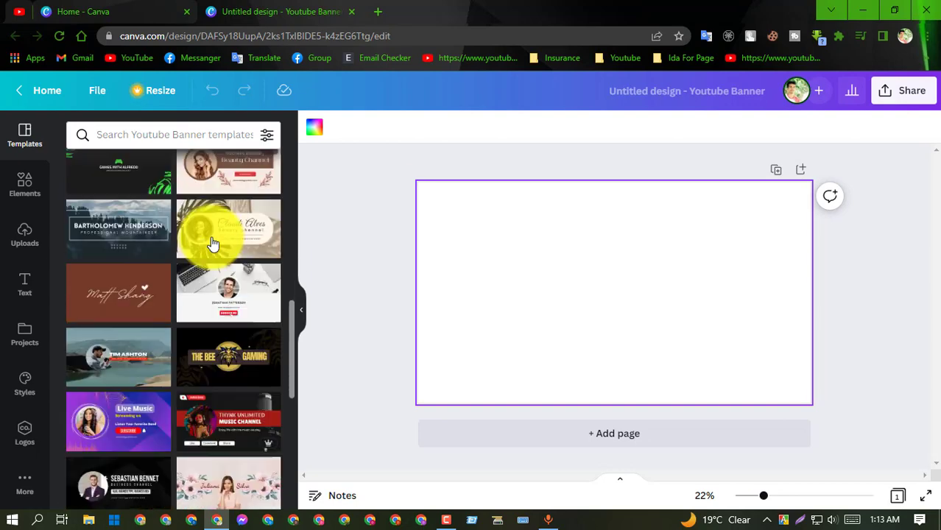
{"action": "scroll", "coordinate": [212, 243], "scroll_direction": "down", "scroll_amount": 1}
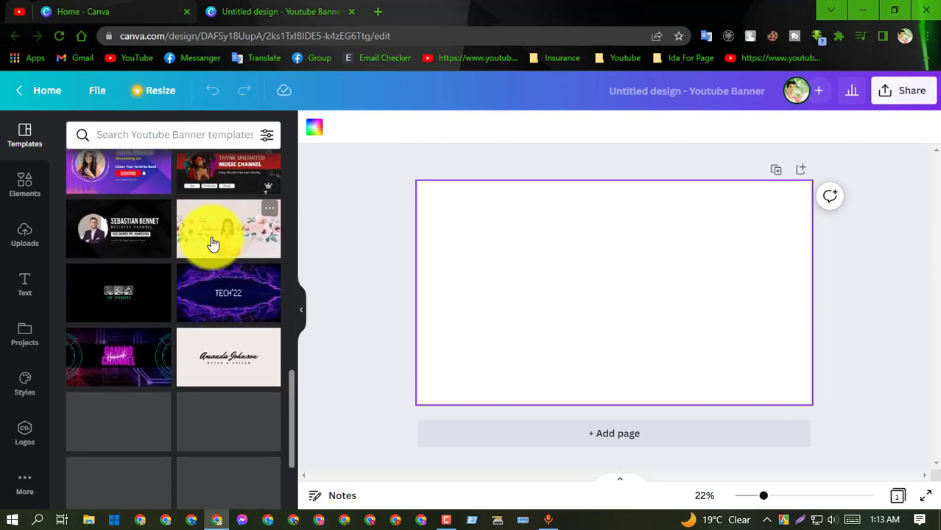
{"action": "scroll", "coordinate": [212, 243], "scroll_direction": "down", "scroll_amount": 1}
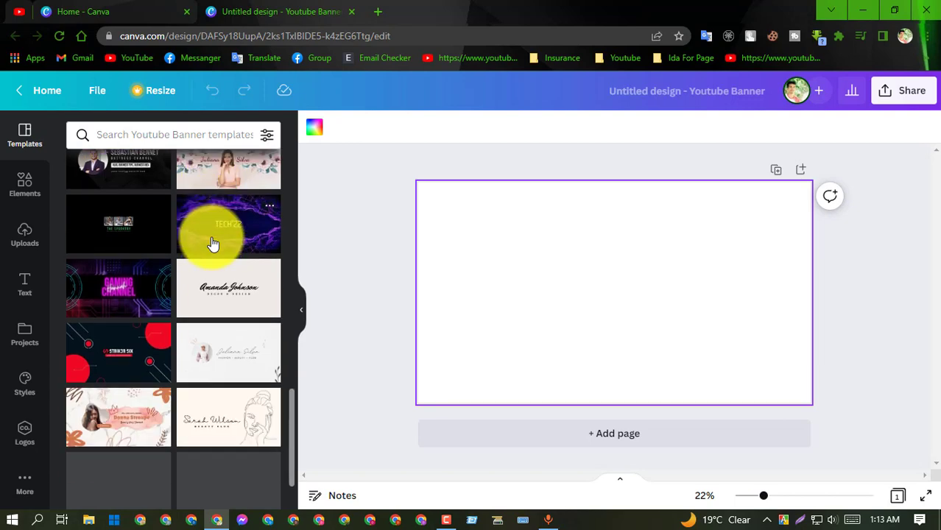
{"action": "scroll", "coordinate": [220, 258], "scroll_direction": "up", "scroll_amount": 15}
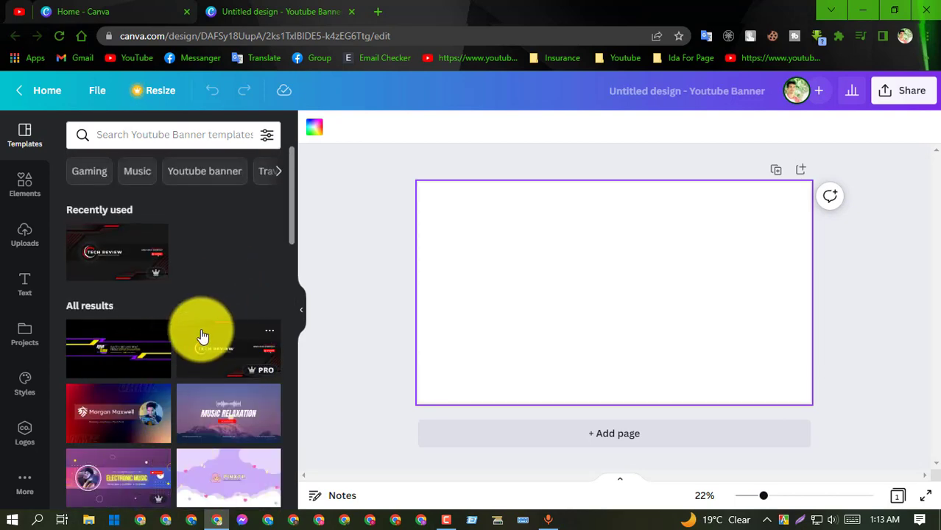
{"action": "scroll", "coordinate": [204, 336], "scroll_direction": "down", "scroll_amount": 8}
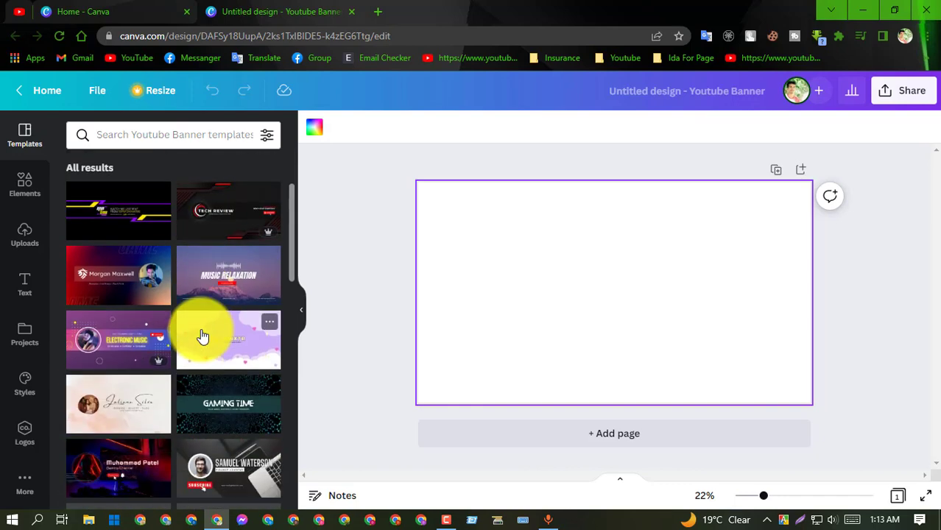
{"action": "scroll", "coordinate": [203, 336], "scroll_direction": "down", "scroll_amount": 10}
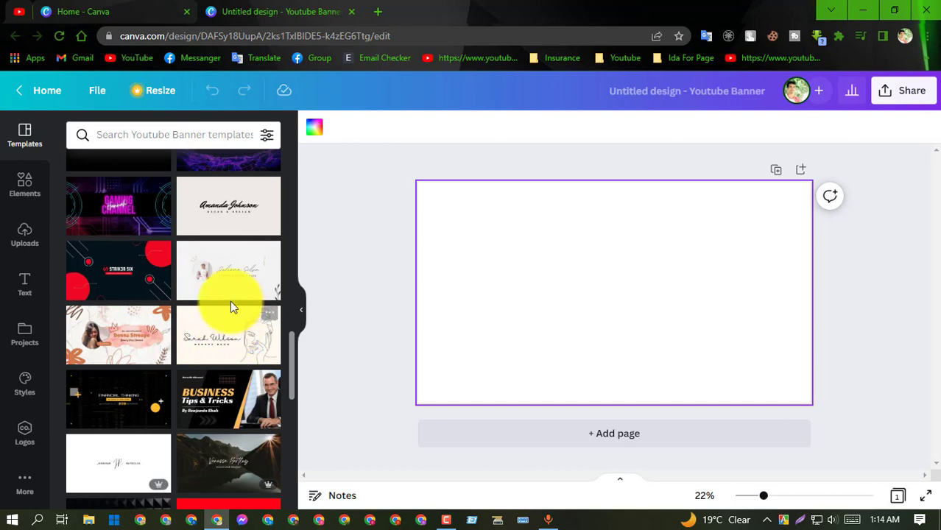
{"action": "scroll", "coordinate": [230, 302], "scroll_direction": "down", "scroll_amount": 4}
{"action": "scroll", "coordinate": [230, 300], "scroll_direction": "down", "scroll_amount": 10}
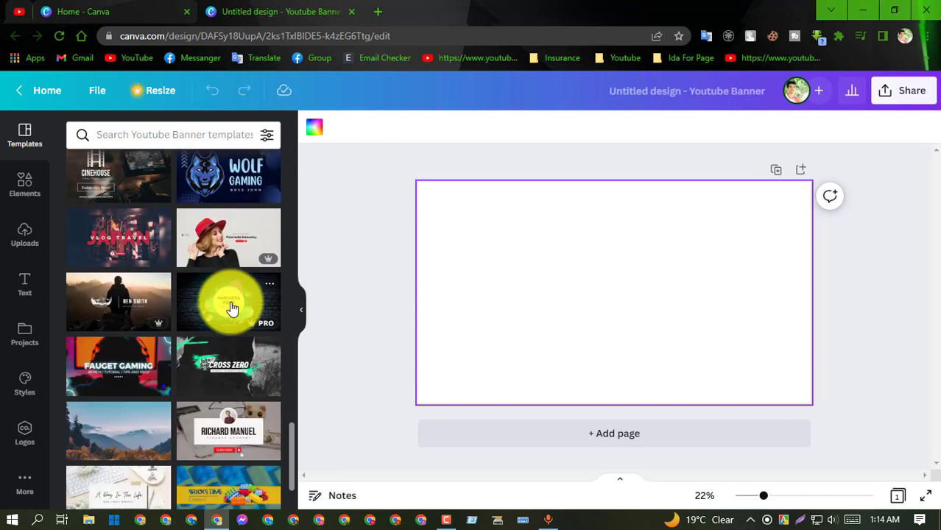
{"action": "scroll", "coordinate": [231, 301], "scroll_direction": "up", "scroll_amount": 15}
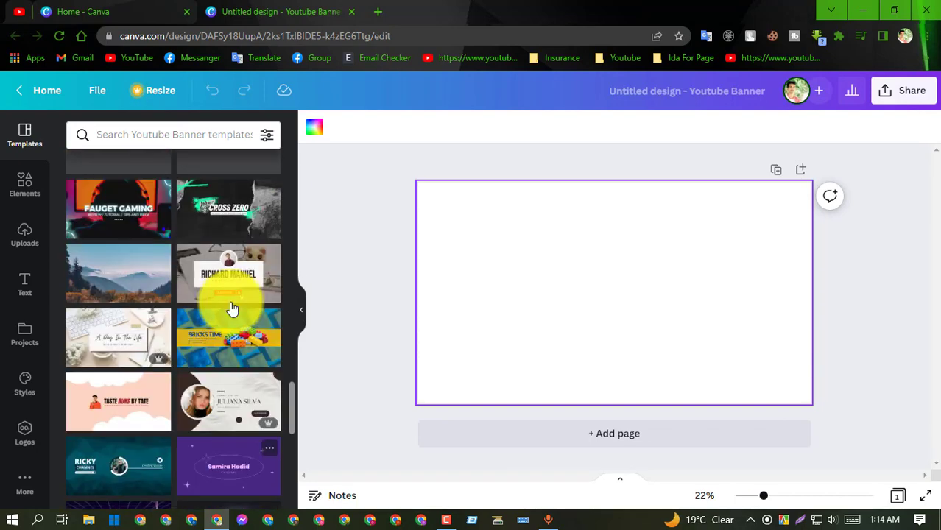
{"action": "scroll", "coordinate": [230, 308], "scroll_direction": "up", "scroll_amount": 10}
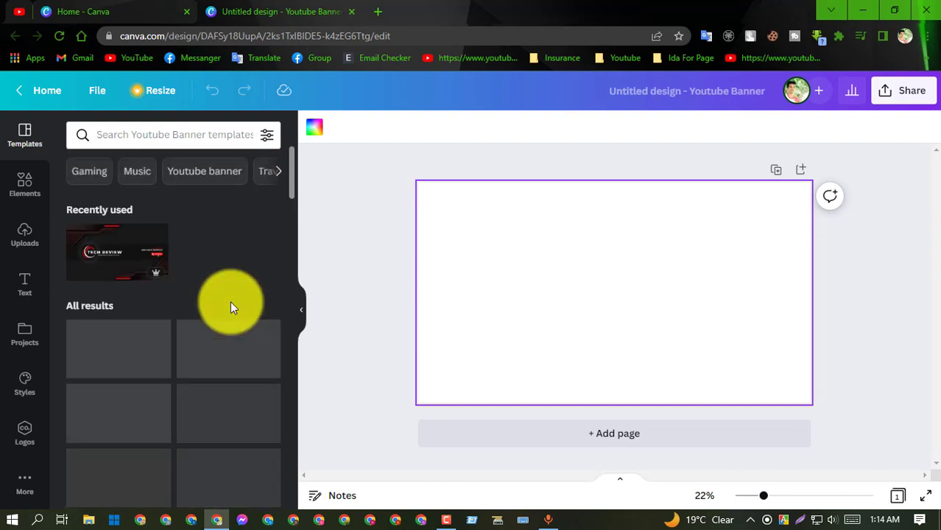
{"action": "scroll", "coordinate": [230, 302], "scroll_direction": "down", "scroll_amount": 2}
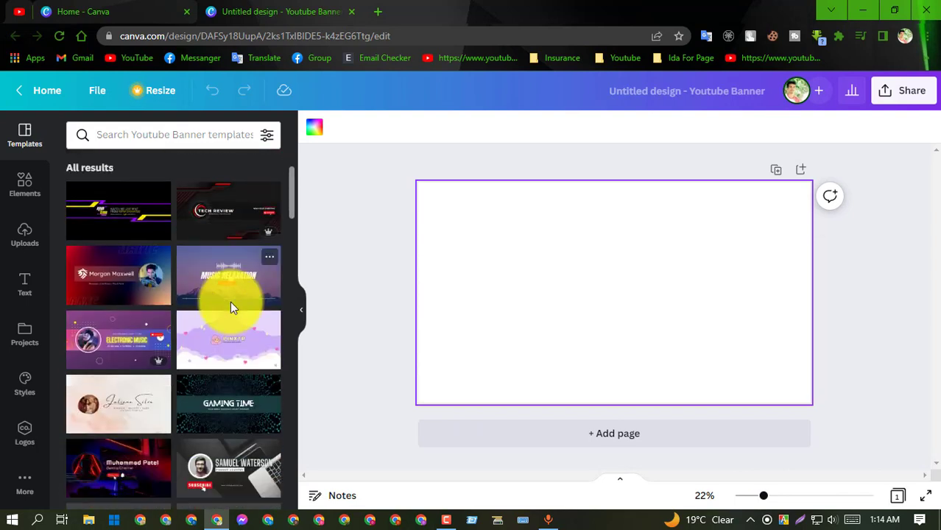
{"action": "scroll", "coordinate": [232, 308], "scroll_direction": "down", "scroll_amount": 1}
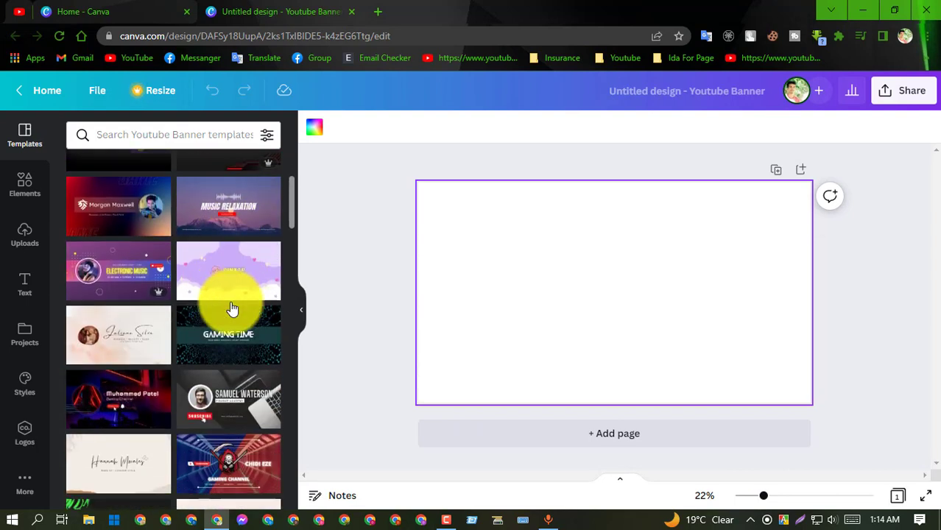
{"action": "scroll", "coordinate": [231, 302], "scroll_direction": "up", "scroll_amount": 5}
{"action": "scroll", "coordinate": [230, 302], "scroll_direction": "down", "scroll_amount": 5}
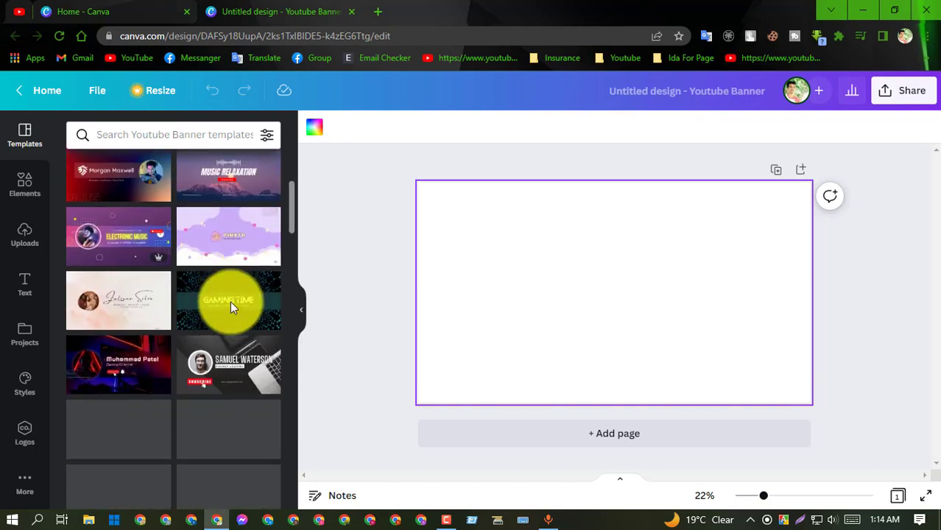
{"action": "scroll", "coordinate": [230, 305], "scroll_direction": "down", "scroll_amount": 1}
{"action": "scroll", "coordinate": [230, 304], "scroll_direction": "up", "scroll_amount": 2}
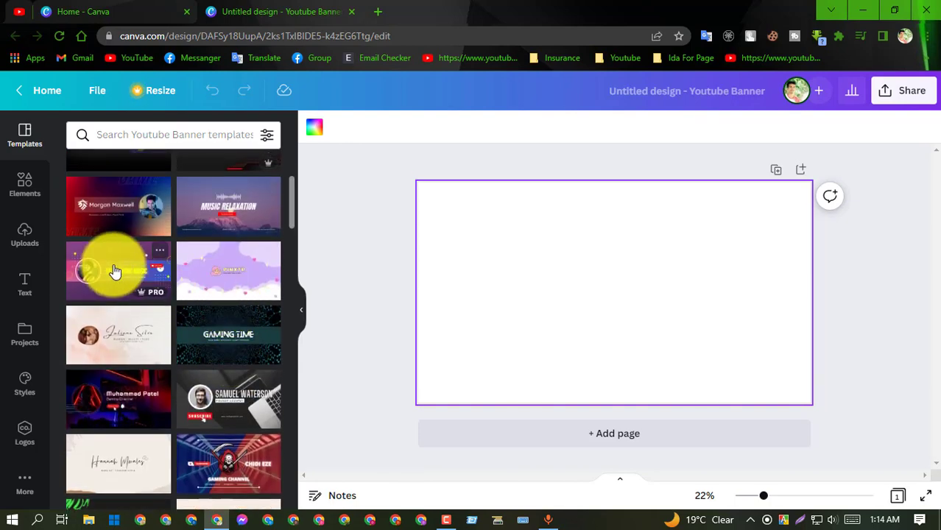
- Apply the Electronic Music template to the blank banner, and replace it with the recently used Tech Review template
{"action": "left_click", "coordinate": [114, 272]}
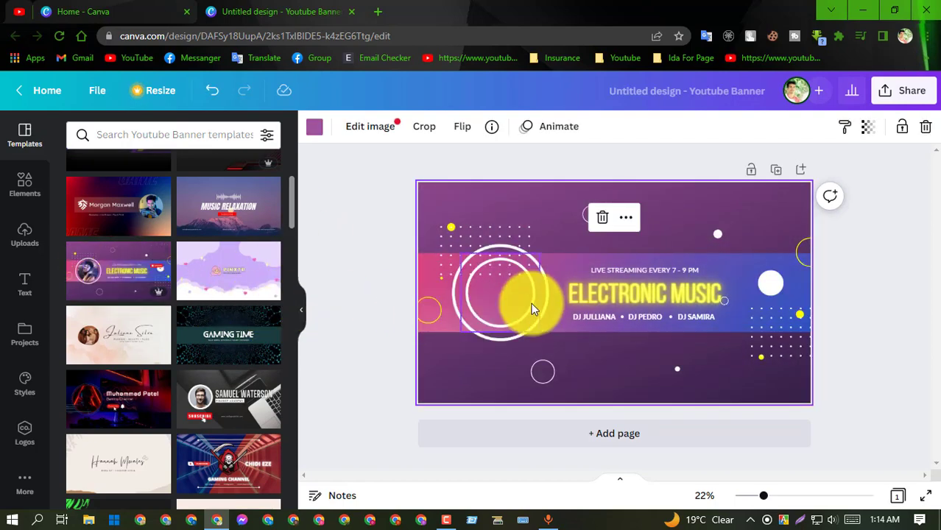
{"action": "scroll", "coordinate": [249, 300], "scroll_direction": "up", "scroll_amount": 3}
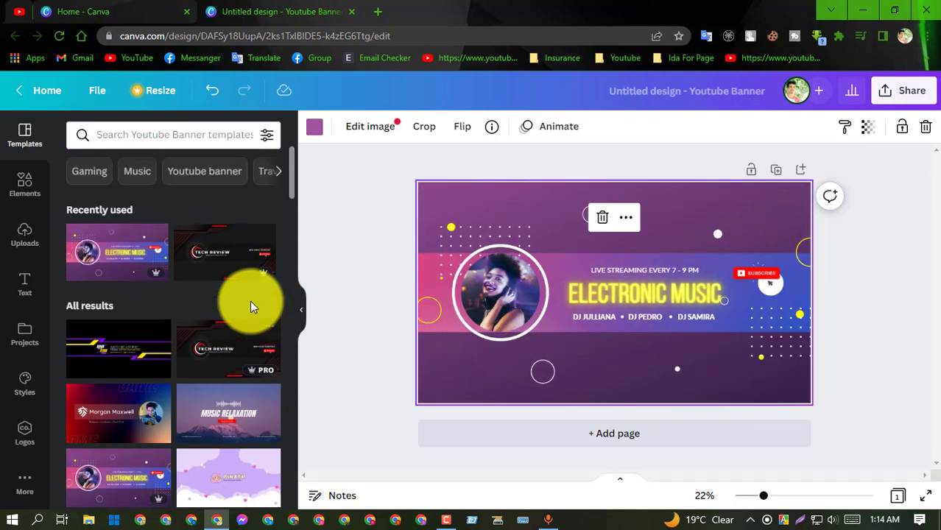
{"action": "left_click", "coordinate": [225, 256]}
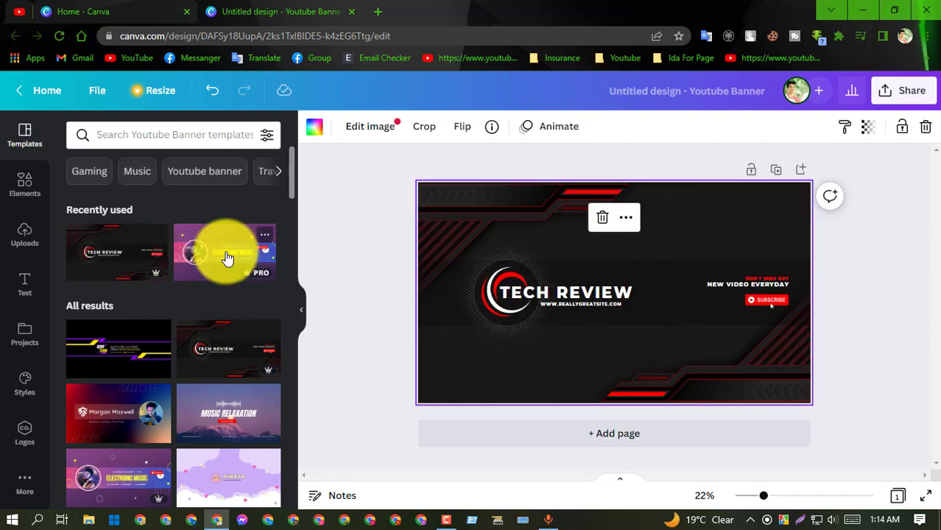
- Replace the Tech Review template with the recently used Electronic Music template, and check that its title and background strip can be selected
{"action": "left_click", "coordinate": [210, 251]}
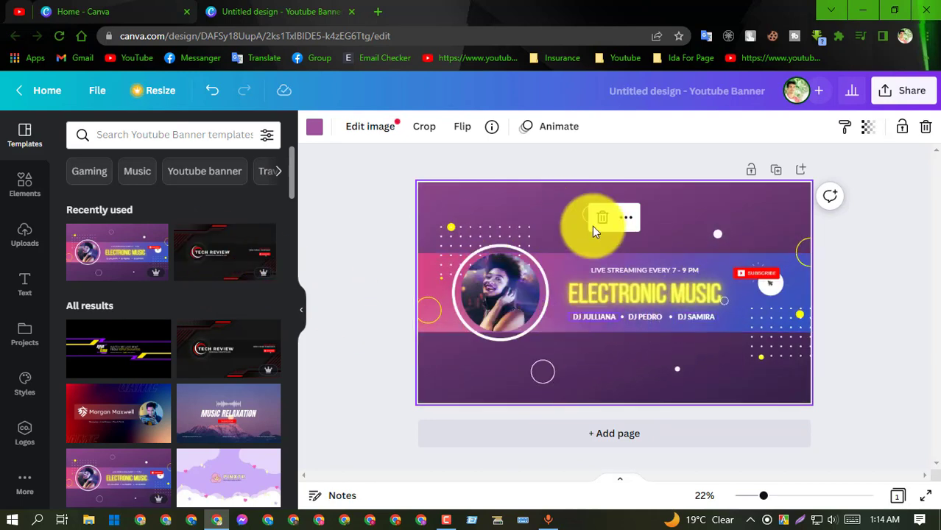
{"action": "left_click", "coordinate": [496, 289]}
{"action": "left_click", "coordinate": [621, 289]}
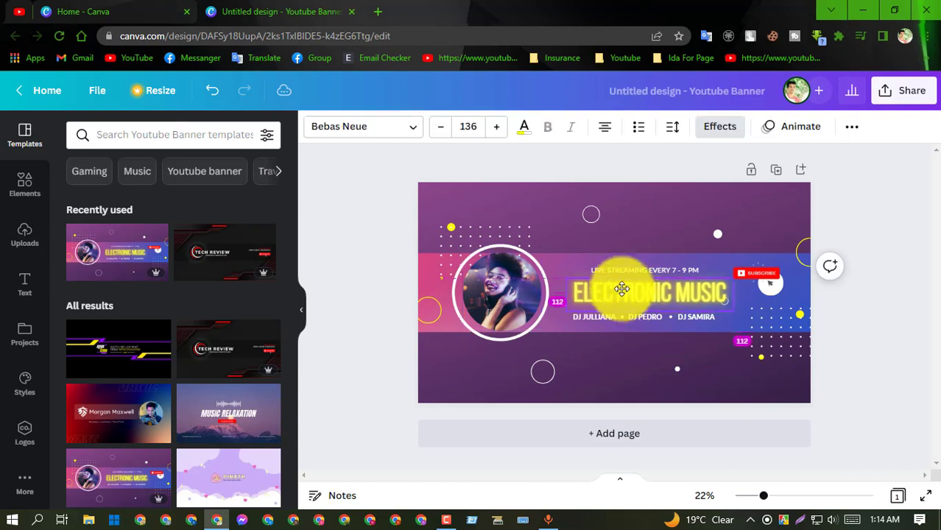
{"action": "left_click_drag", "start_coordinate": [622, 289], "coordinate": [617, 291]}
{"action": "left_click", "coordinate": [655, 217]}
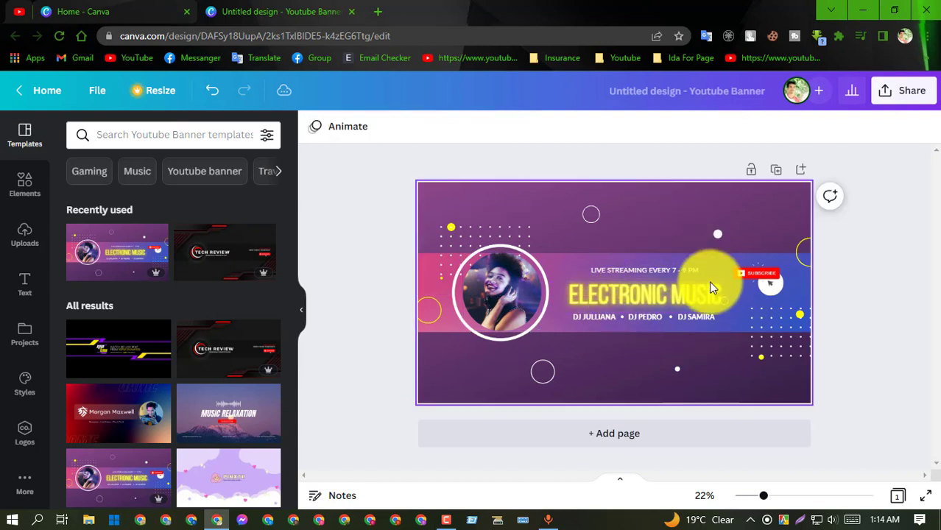
{"action": "left_click", "coordinate": [749, 295]}
{"action": "left_click_drag", "start_coordinate": [753, 296], "coordinate": [747, 293]}
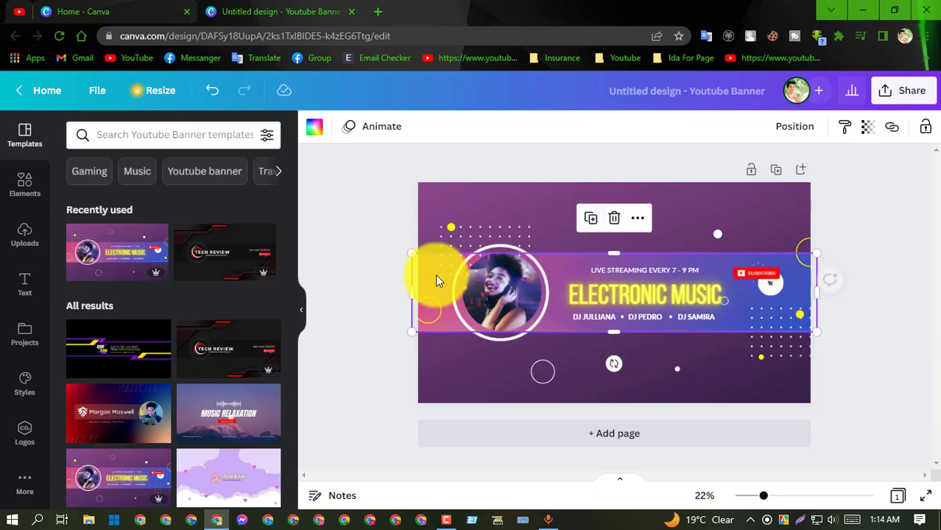
{"action": "left_click", "coordinate": [351, 228]}
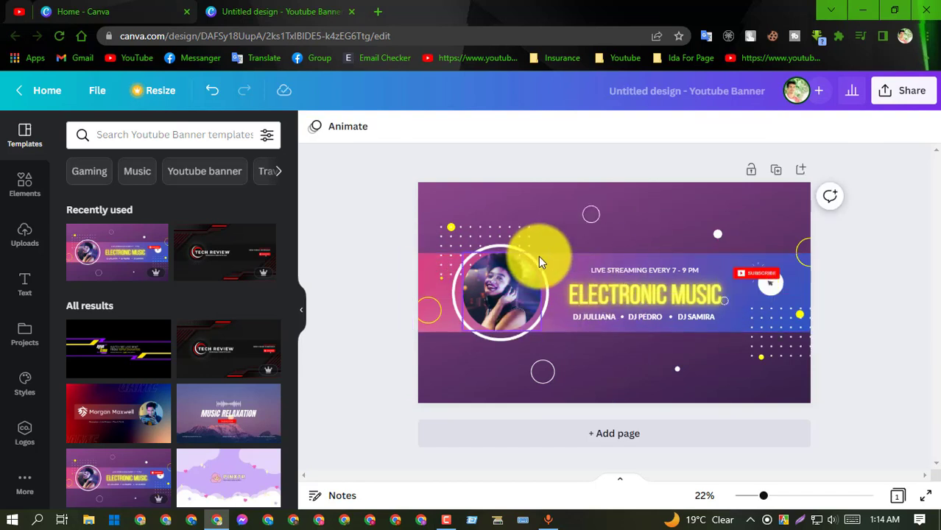
- Delete the woman's portrait photo and its image frame from inside the white ring
{"action": "left_click_drag", "start_coordinate": [538, 255], "coordinate": [591, 219]}
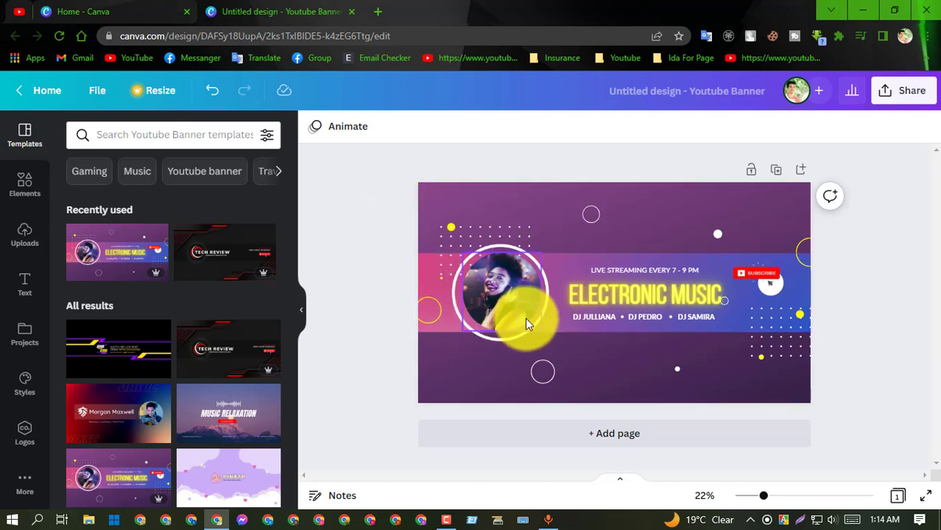
{"action": "left_click_drag", "start_coordinate": [508, 309], "coordinate": [506, 283]}
{"action": "left_click", "coordinate": [499, 221]}
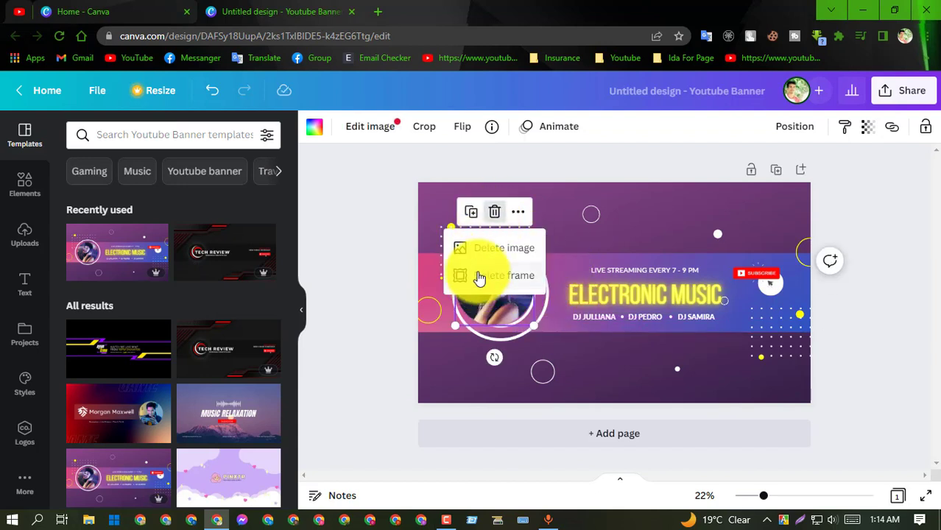
{"action": "left_click", "coordinate": [483, 249]}
{"action": "left_click", "coordinate": [501, 218]}
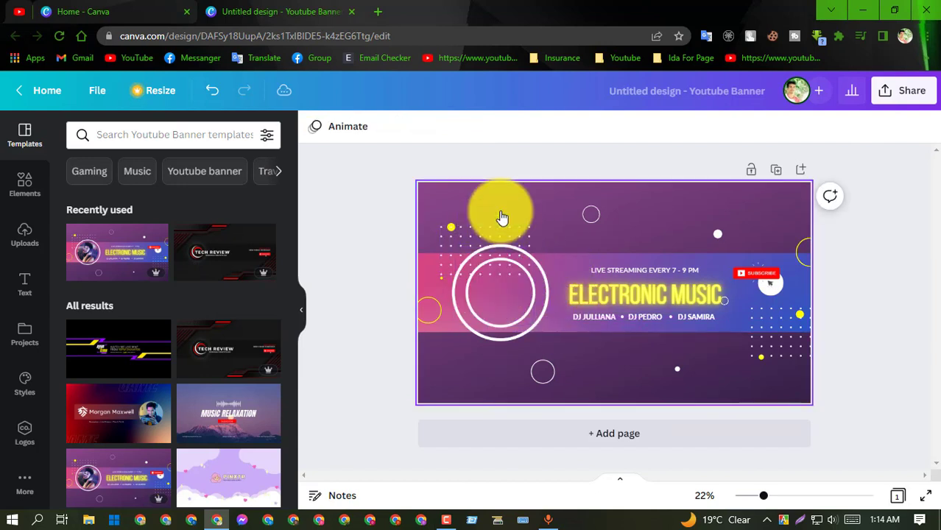
- Move the white double ring to the banner's upper-right area and the Subscribe button to its lower-left area, and delete both dotted grids
{"action": "left_click_drag", "start_coordinate": [490, 289], "coordinate": [472, 376]}
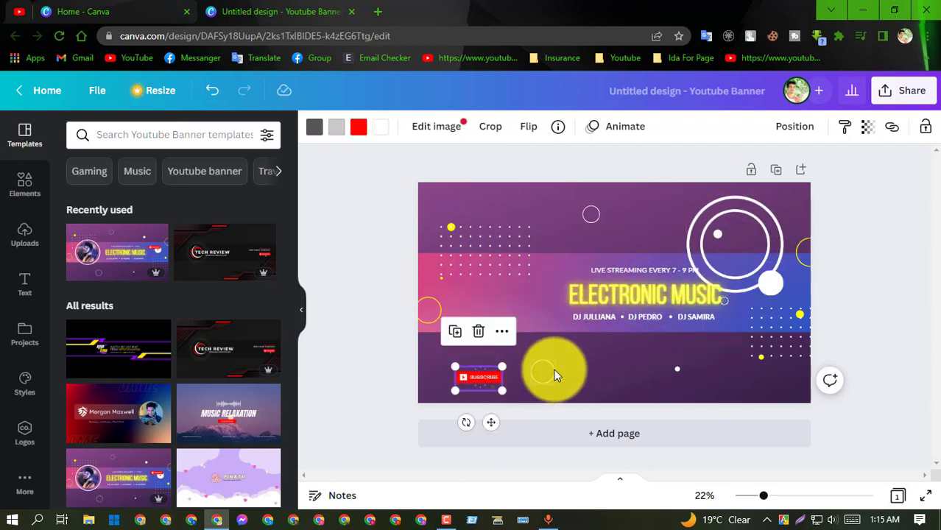
{"action": "left_click", "coordinate": [548, 373]}
{"action": "left_click_drag", "start_coordinate": [601, 218], "coordinate": [478, 243]}
{"action": "left_click_drag", "start_coordinate": [798, 339], "coordinate": [741, 356]}
{"action": "left_click", "coordinate": [739, 289]}
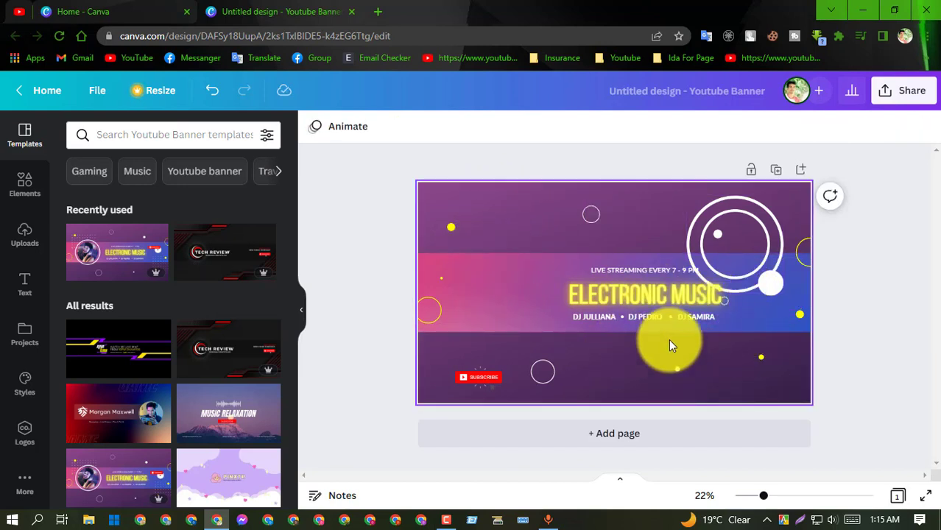
- Move the Electronic Music title above the gradient strip and delete the live streaming text line
{"action": "left_click_drag", "start_coordinate": [662, 295], "coordinate": [580, 223]}
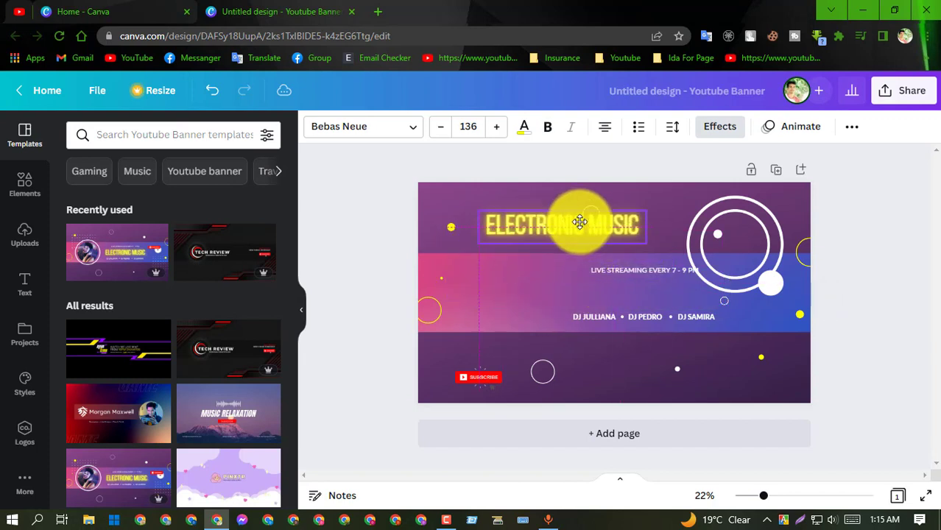
{"action": "left_click", "coordinate": [629, 272]}
{"action": "left_click", "coordinate": [582, 243]}
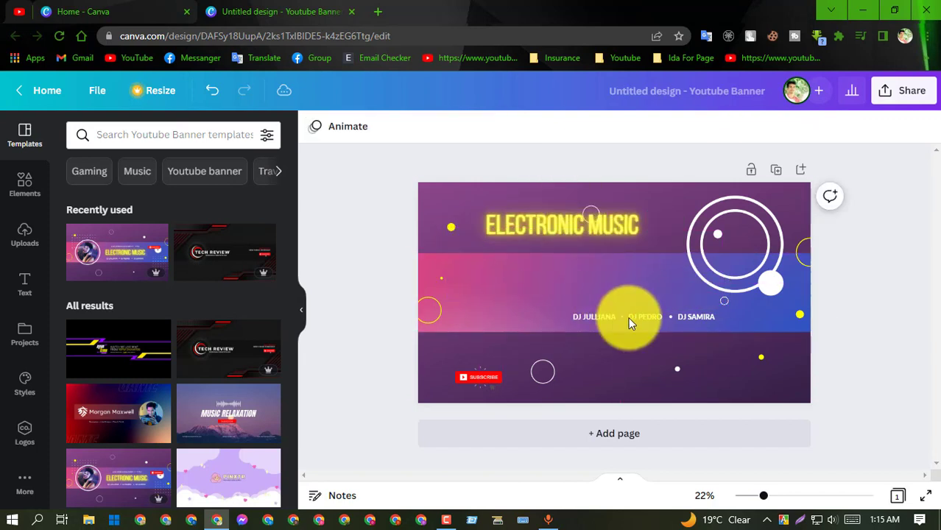
- Delete the three DJ names and the bullet dots between them from the gradient strip
{"action": "left_click", "coordinate": [629, 321]}
{"action": "left_click", "coordinate": [558, 273]}
{"action": "left_click", "coordinate": [593, 317]}
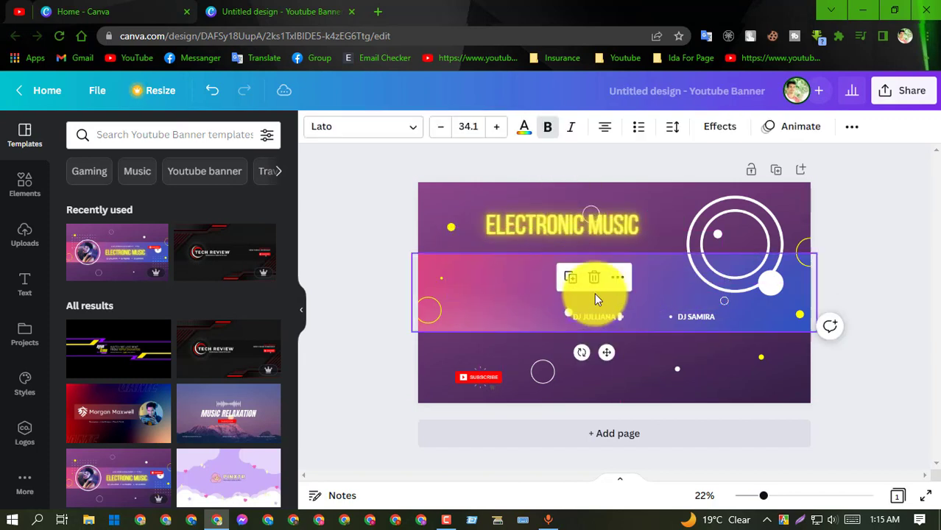
{"action": "left_click", "coordinate": [594, 278]}
{"action": "left_click", "coordinate": [619, 316]}
{"action": "left_click", "coordinate": [622, 280]}
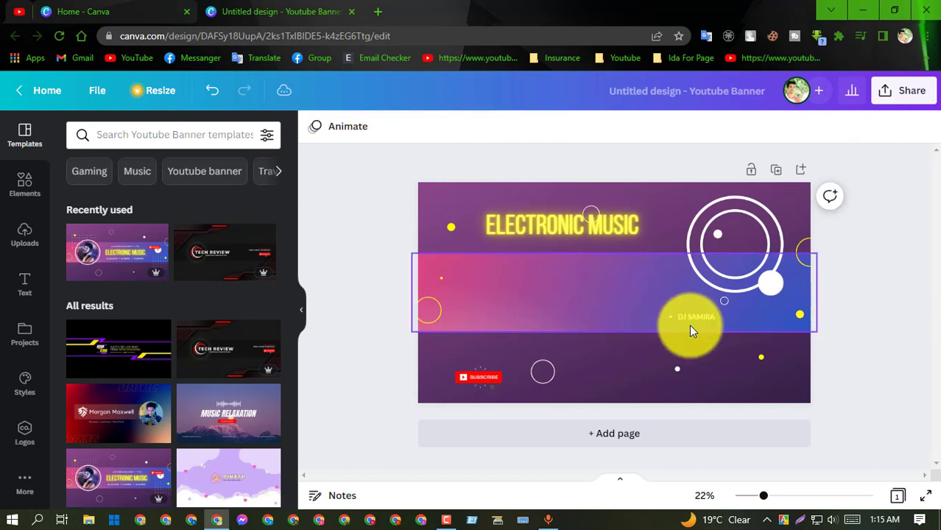
{"action": "left_click", "coordinate": [690, 318]}
{"action": "left_click", "coordinate": [696, 277]}
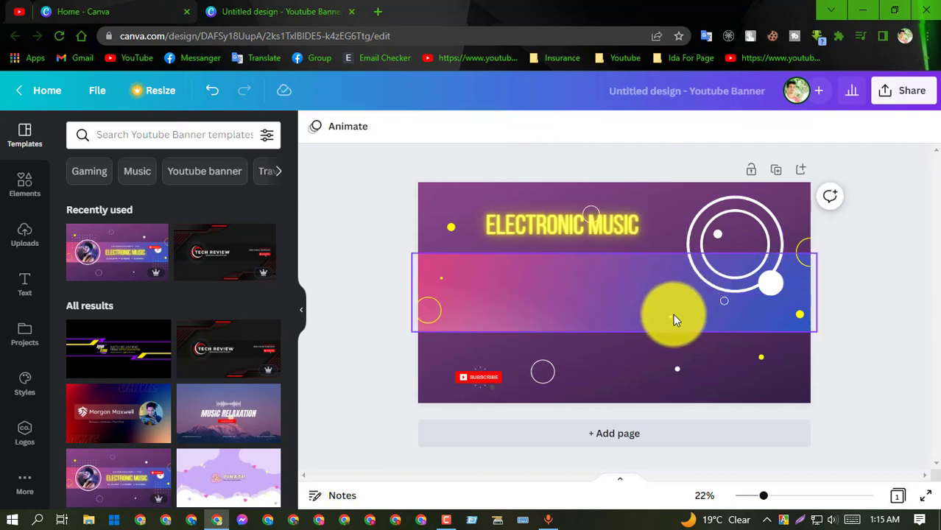
{"action": "left_click", "coordinate": [671, 315]}
{"action": "left_click_drag", "start_coordinate": [675, 303], "coordinate": [669, 292]}
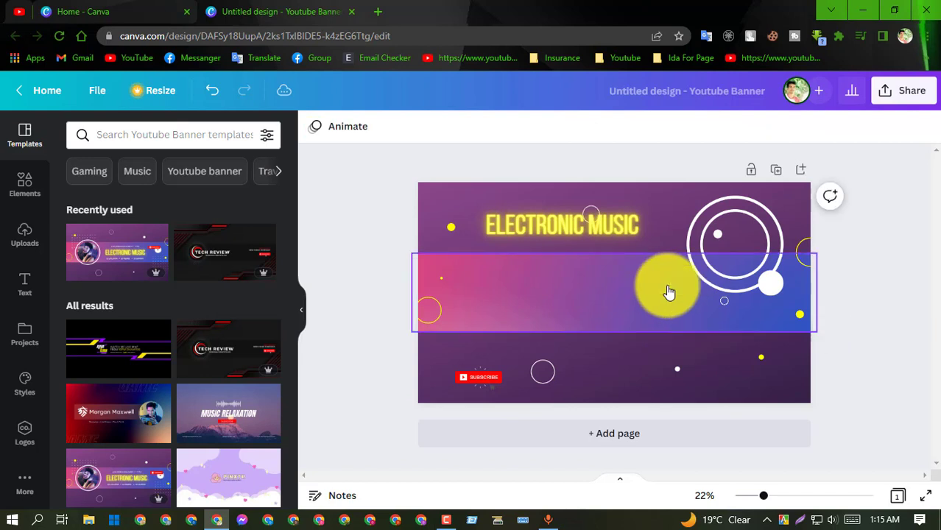
- Move the white double ring down onto the right end of the gradient strip
{"action": "left_click_drag", "start_coordinate": [739, 256], "coordinate": [768, 299]}
{"action": "left_click_drag", "start_coordinate": [724, 285], "coordinate": [753, 273]}
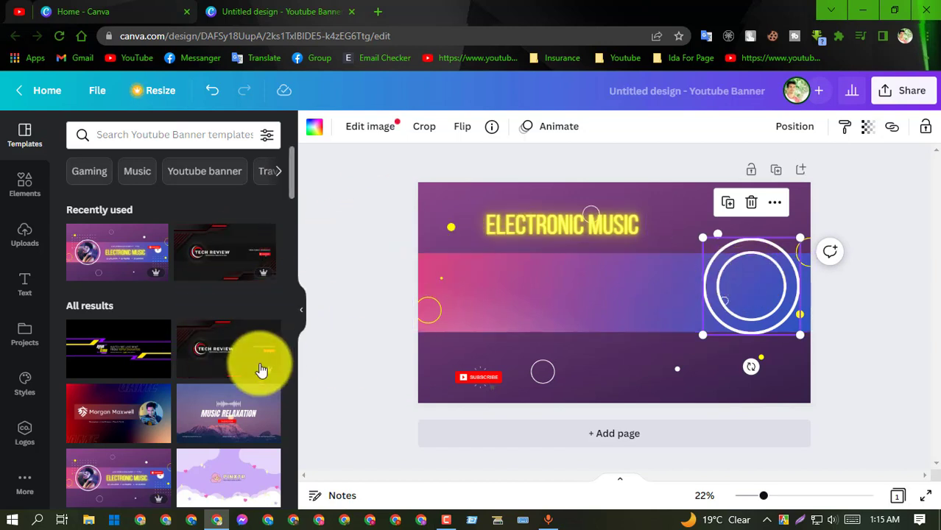
- Search the elements for "frame" and add the plain circular frame to the banner
{"action": "left_click", "coordinate": [28, 185]}
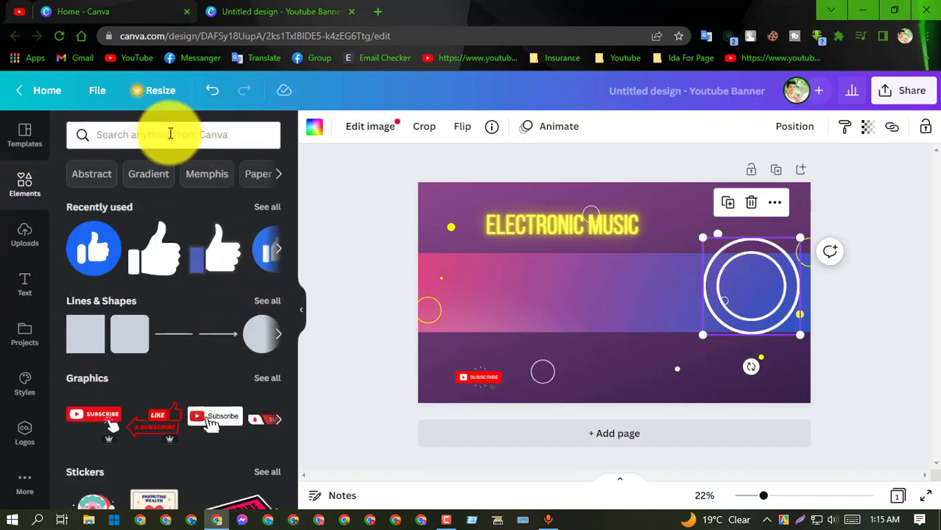
{"action": "left_click", "coordinate": [133, 134]}
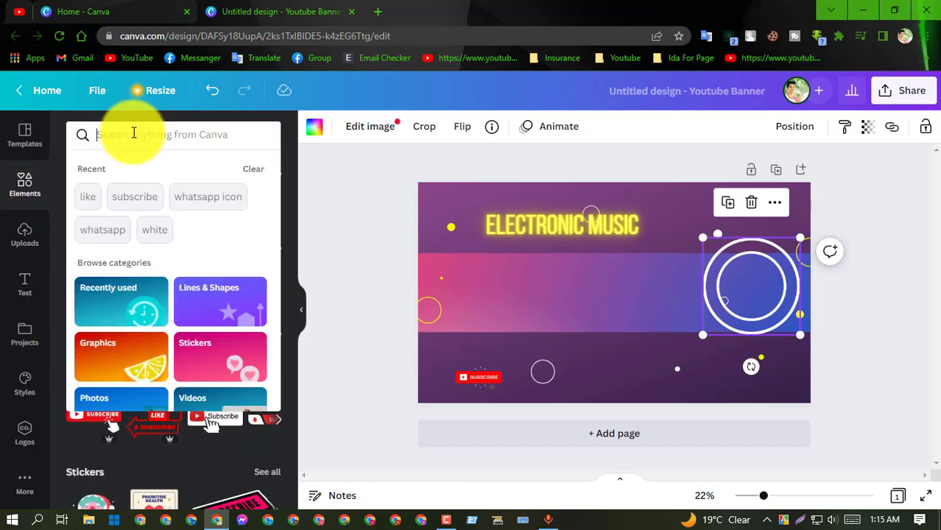
{"action": "type", "text": "fr"}
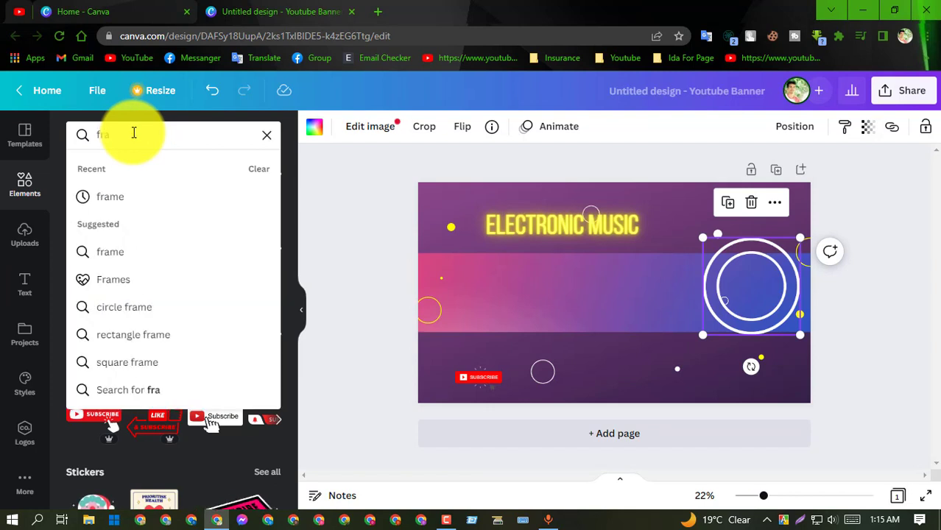
{"action": "type", "text": "a"}
{"action": "left_click", "coordinate": [111, 197]}
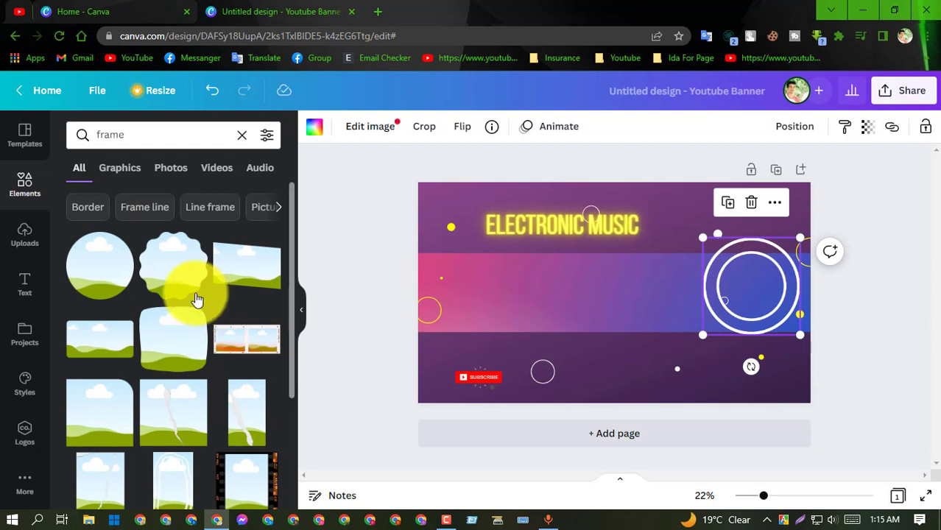
{"action": "left_click", "coordinate": [94, 277]}
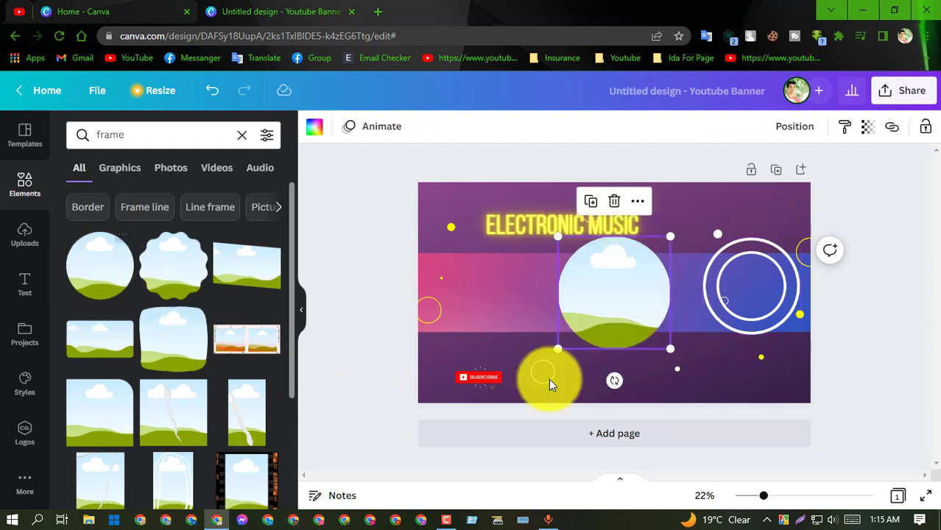
- Shrink the circular frame and fit it centred inside the white ring at the right end of the gradient strip
{"action": "left_click_drag", "start_coordinate": [614, 292], "coordinate": [618, 293]}
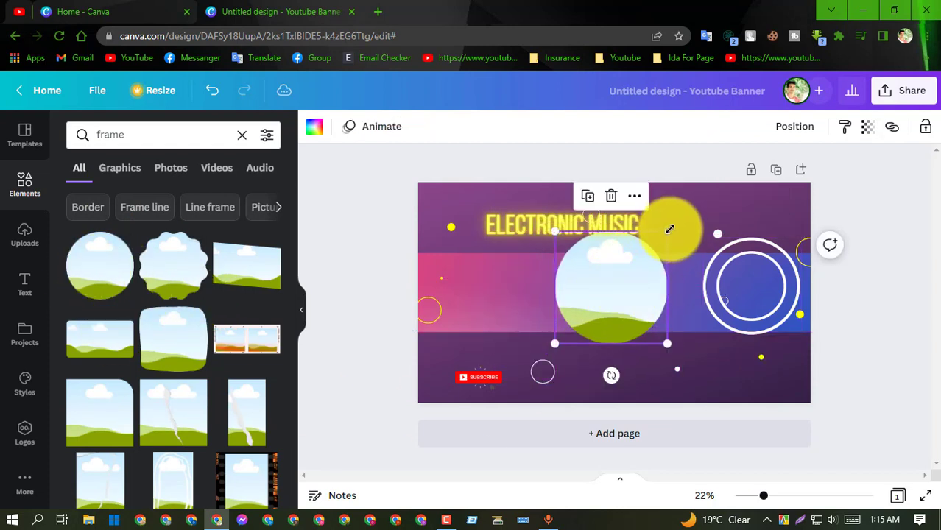
{"action": "left_click_drag", "start_coordinate": [669, 237], "coordinate": [624, 264]}
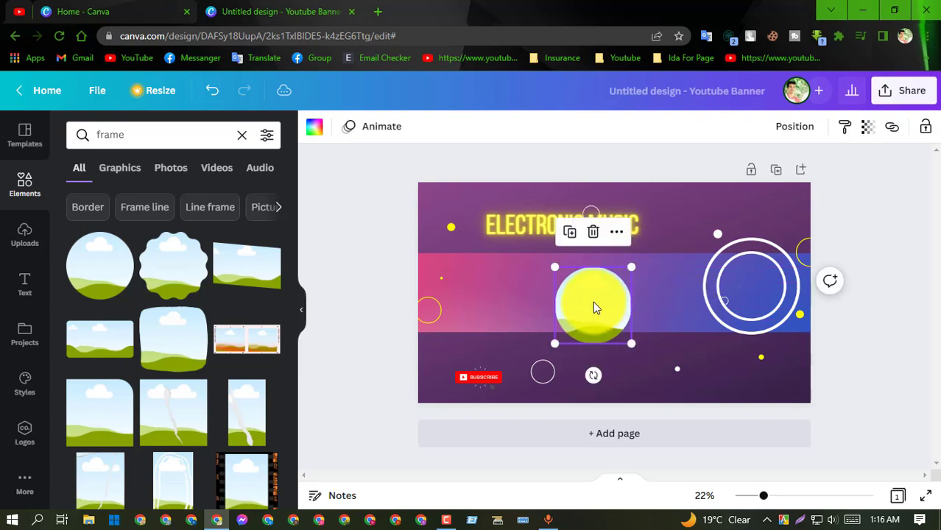
{"action": "left_click_drag", "start_coordinate": [593, 301], "coordinate": [751, 284]}
{"action": "left_click_drag", "start_coordinate": [788, 244], "coordinate": [792, 240]}
{"action": "left_click_drag", "start_coordinate": [754, 280], "coordinate": [763, 286]}
{"action": "left_click", "coordinate": [867, 281]}
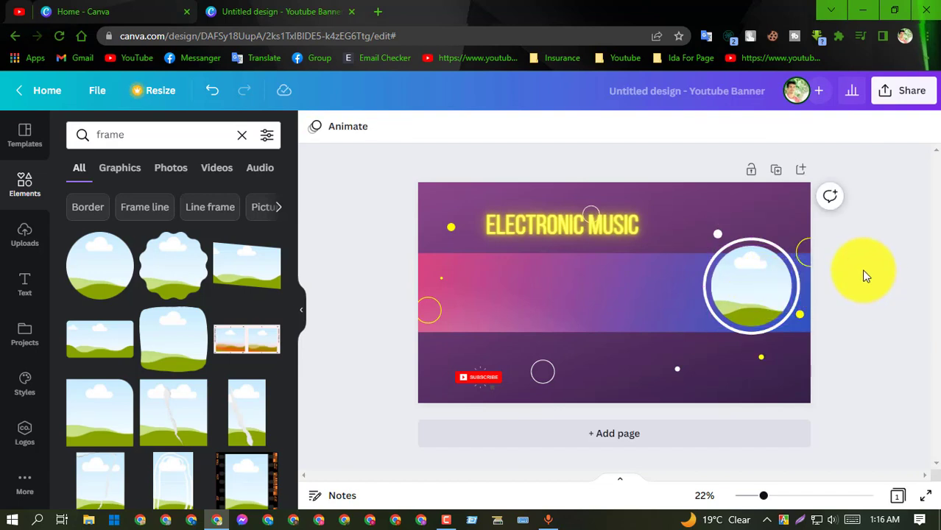
- Upload the logo T (1).png from the Downloads folder and place it into the circular frame
{"action": "scroll", "coordinate": [183, 347], "scroll_direction": "down", "scroll_amount": 10}
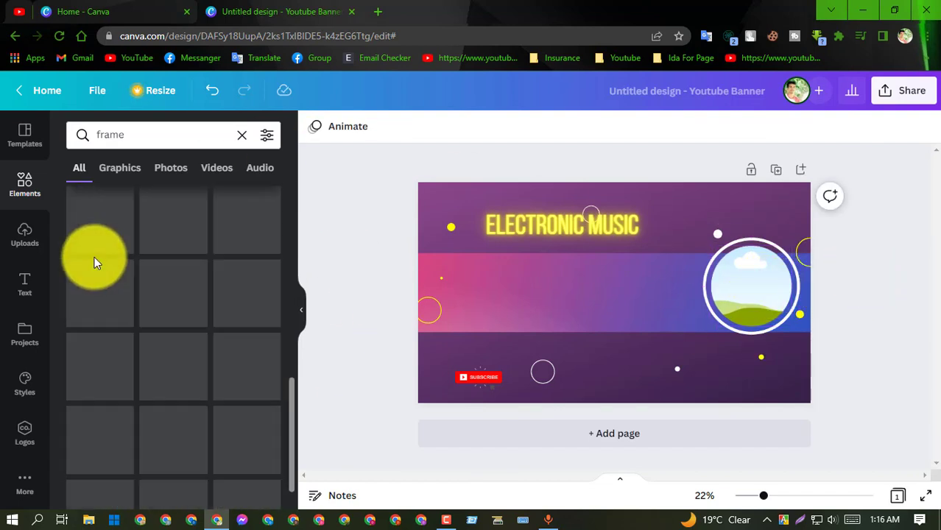
{"action": "left_click", "coordinate": [22, 241]}
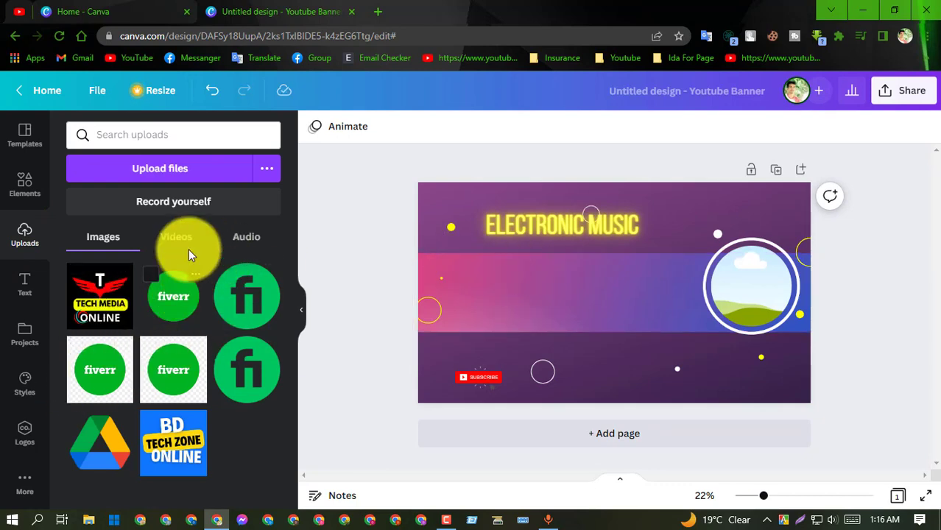
{"action": "left_click", "coordinate": [172, 168]}
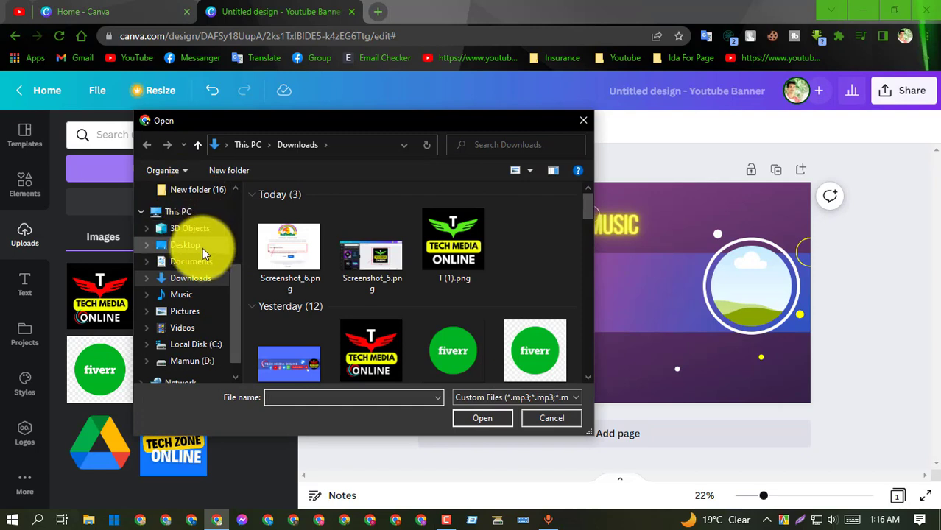
{"action": "left_click", "coordinate": [459, 239]}
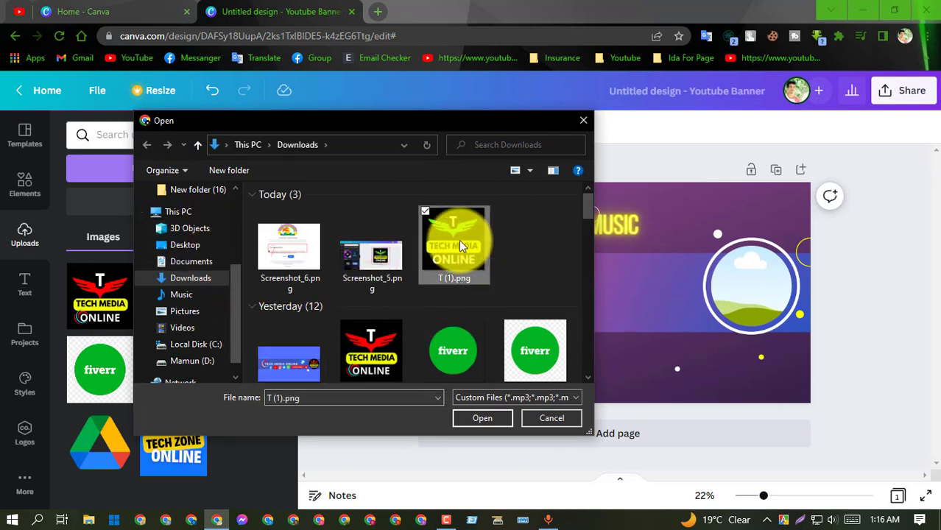
{"action": "left_click", "coordinate": [483, 418]}
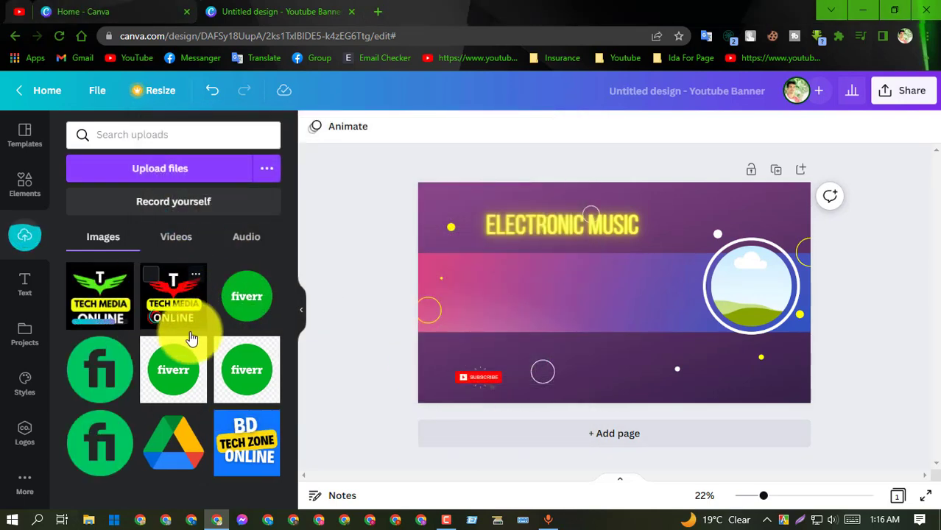
{"action": "left_click", "coordinate": [108, 304]}
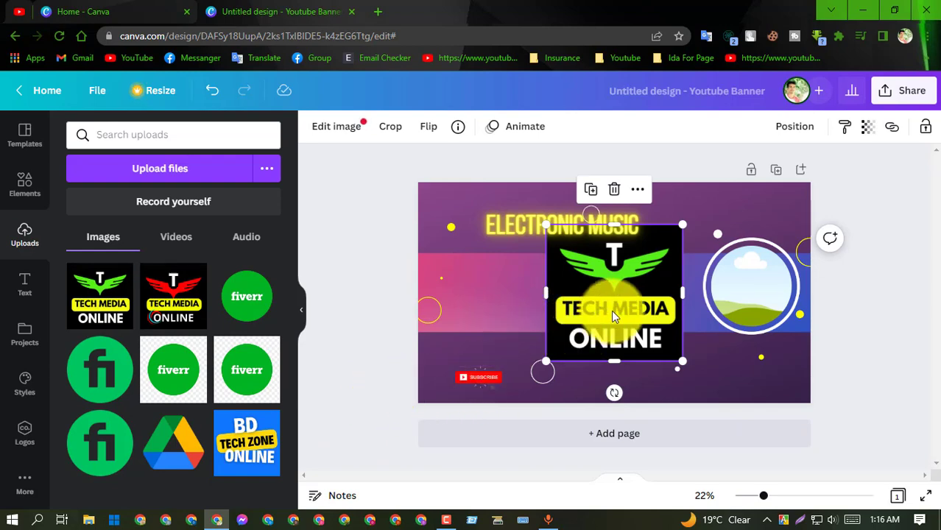
{"action": "left_click_drag", "start_coordinate": [614, 315], "coordinate": [736, 286]}
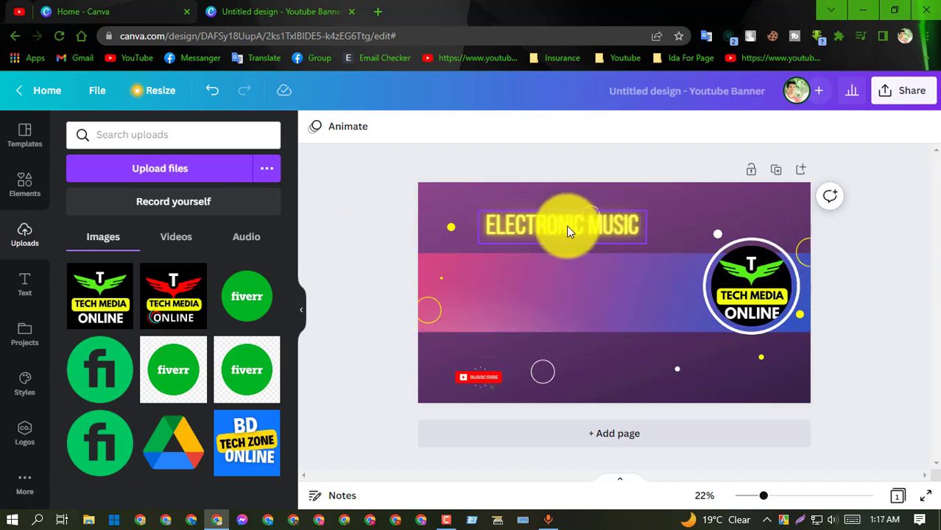
- Move the ELECTRONIC MUSIC heading down onto the gradient strip and replace its text with TECH MEDIA ONLINE
{"action": "left_click_drag", "start_coordinate": [566, 225], "coordinate": [561, 300]}
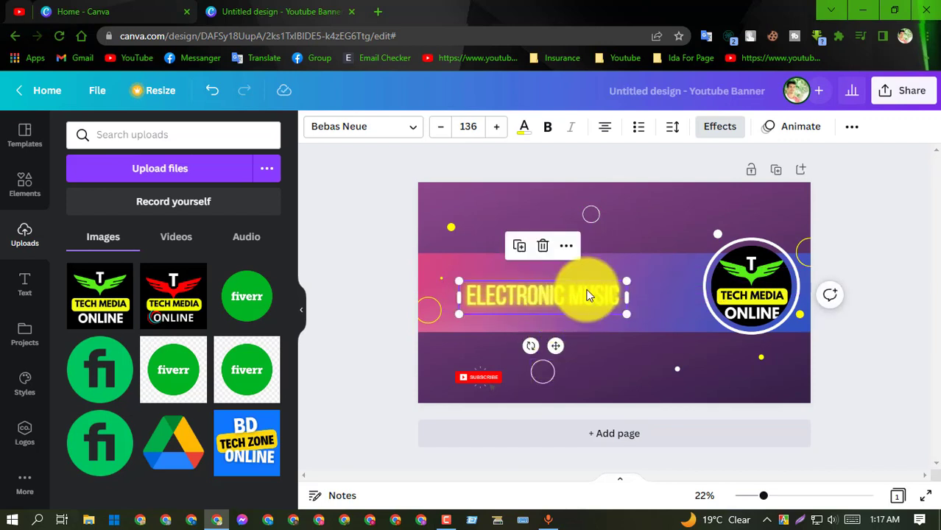
{"action": "double_click", "coordinate": [586, 293]}
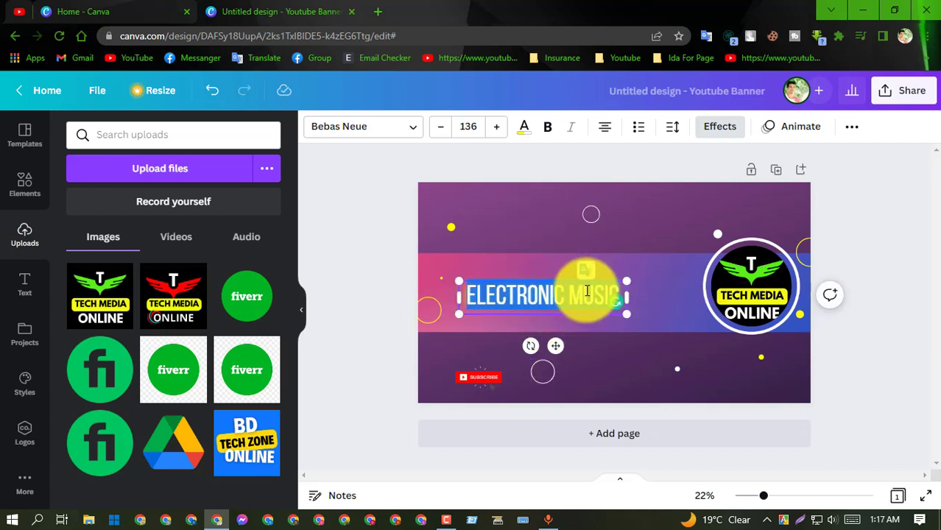
{"action": "type", "text": "TEC"}
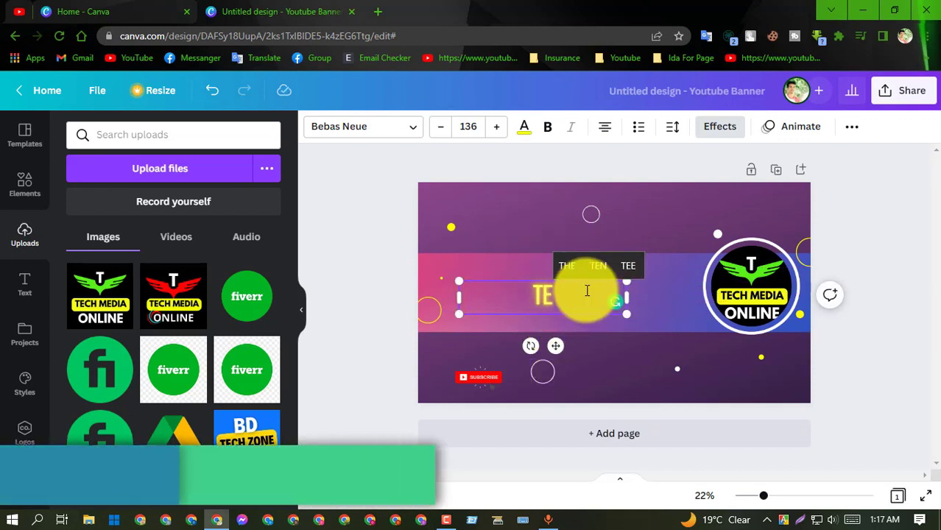
{"action": "type", "text": "H"}
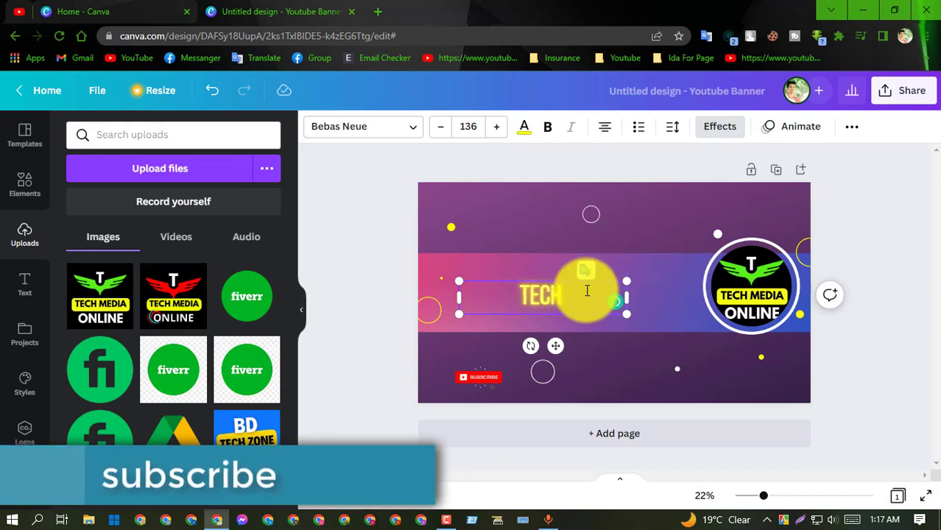
{"action": "type", "text": " MEDIA"}
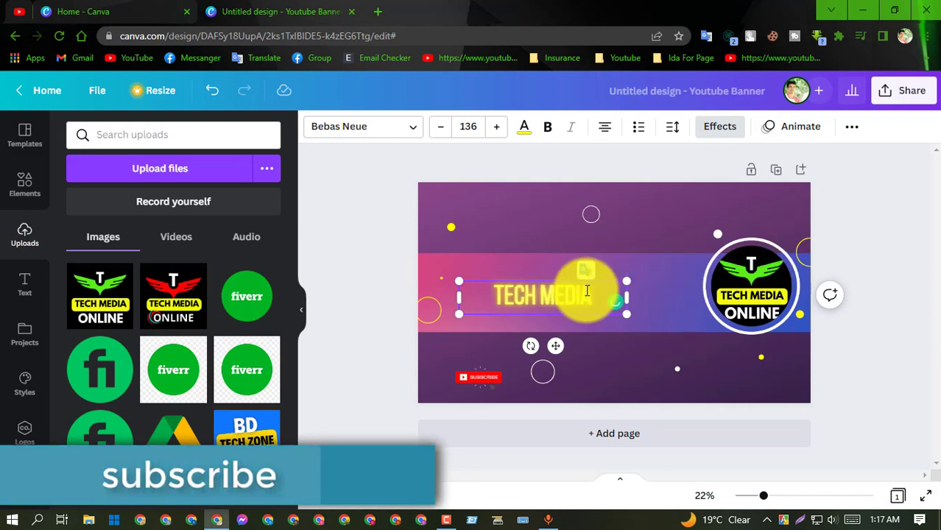
{"action": "type", "text": " ONLINE"}
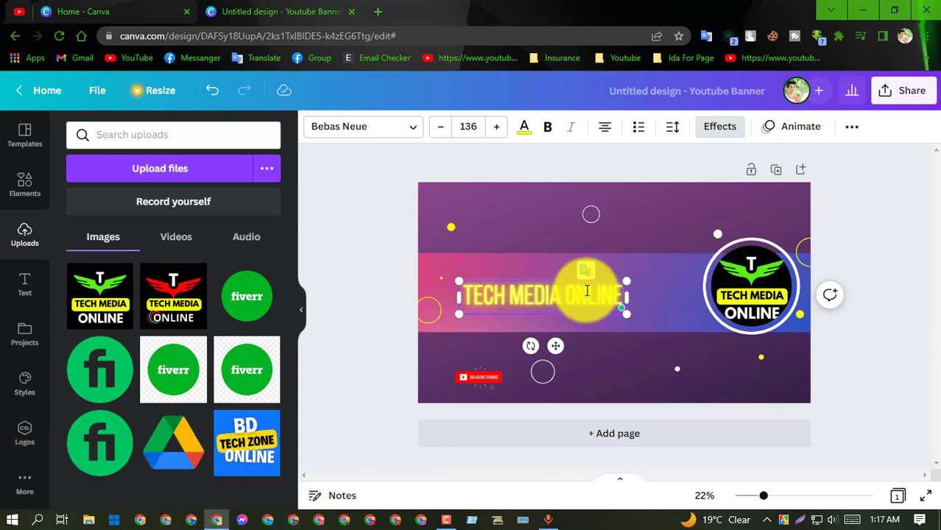
{"action": "left_click", "coordinate": [382, 296]}
- Try light grey, black, white, yellow and bright green as the text colour of the TECH MEDIA ONLINE title
{"action": "left_click", "coordinate": [494, 292]}
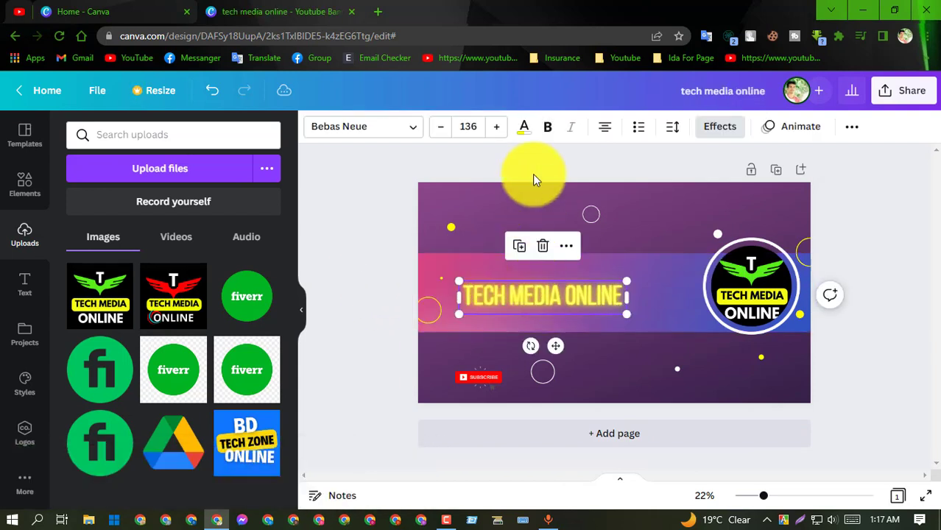
{"action": "left_click", "coordinate": [530, 127]}
{"action": "left_click", "coordinate": [192, 200]}
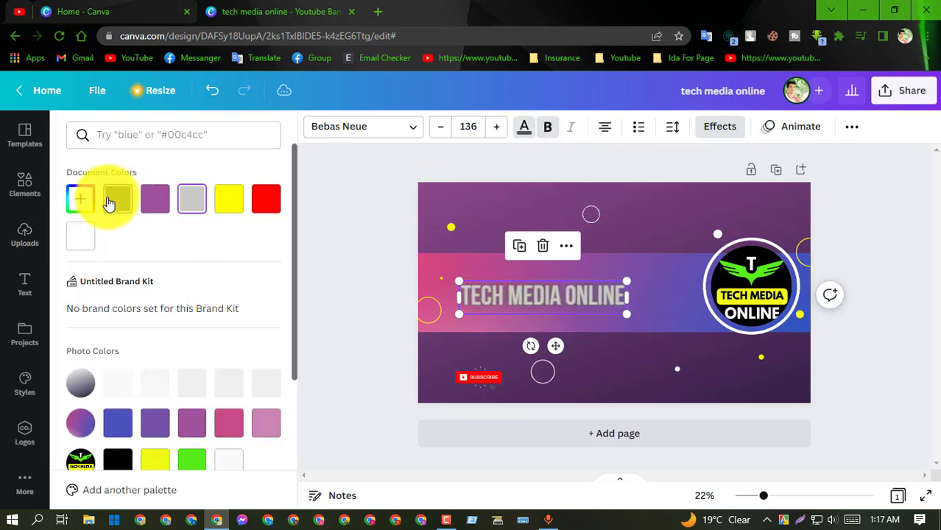
{"action": "scroll", "coordinate": [177, 265], "scroll_direction": "down", "scroll_amount": 3}
{"action": "left_click", "coordinate": [418, 230]}
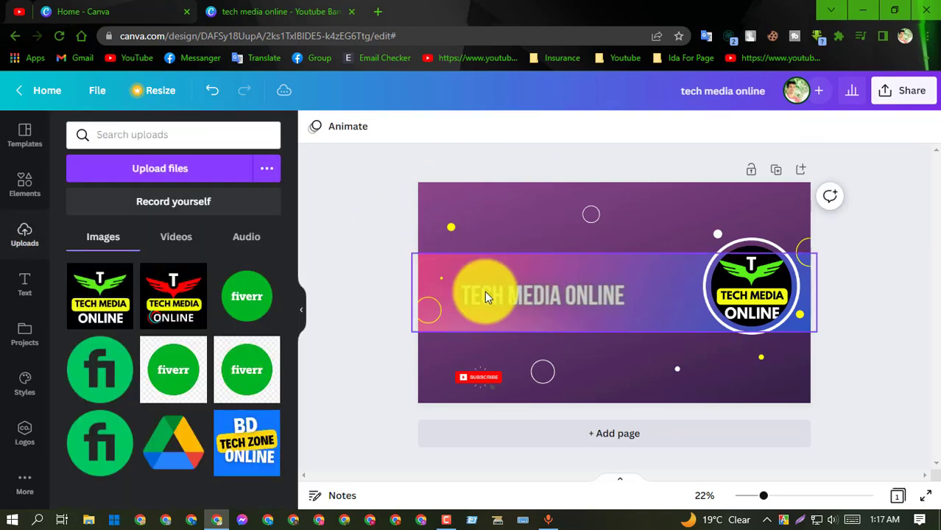
{"action": "left_click", "coordinate": [486, 293]}
{"action": "left_click", "coordinate": [530, 127]}
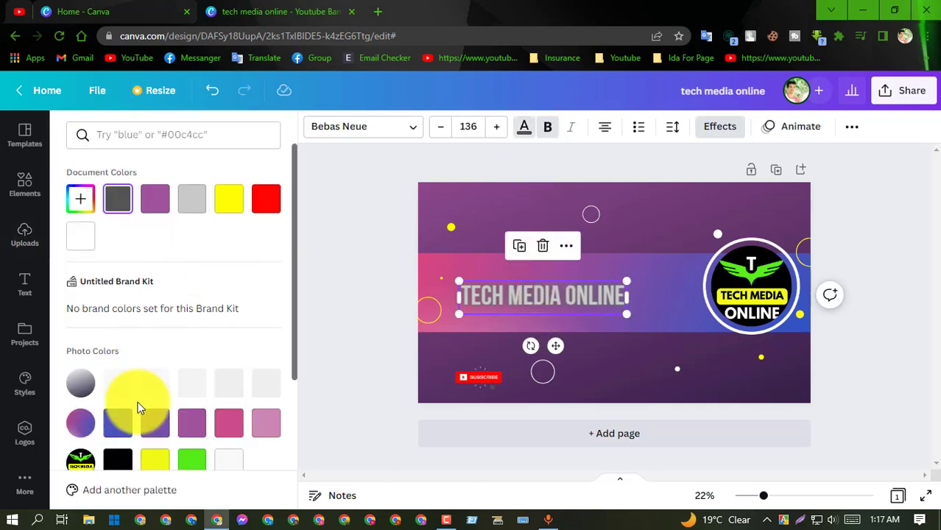
{"action": "left_click", "coordinate": [118, 460]}
{"action": "scroll", "coordinate": [229, 308], "scroll_direction": "down", "scroll_amount": 3}
{"action": "left_click", "coordinate": [271, 323]}
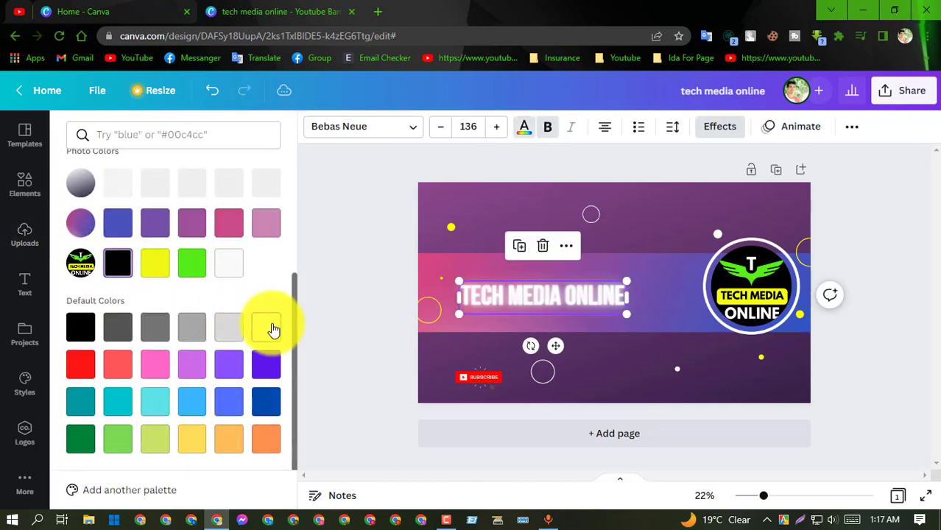
{"action": "scroll", "coordinate": [237, 324], "scroll_direction": "up", "scroll_amount": 3}
{"action": "left_click", "coordinate": [234, 207]}
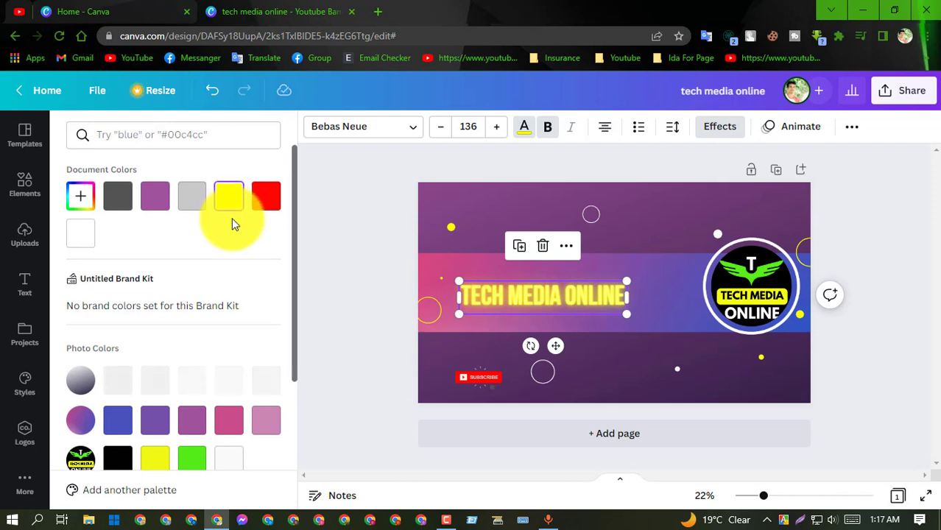
{"action": "scroll", "coordinate": [168, 326], "scroll_direction": "down", "scroll_amount": 2}
{"action": "left_click", "coordinate": [187, 324]}
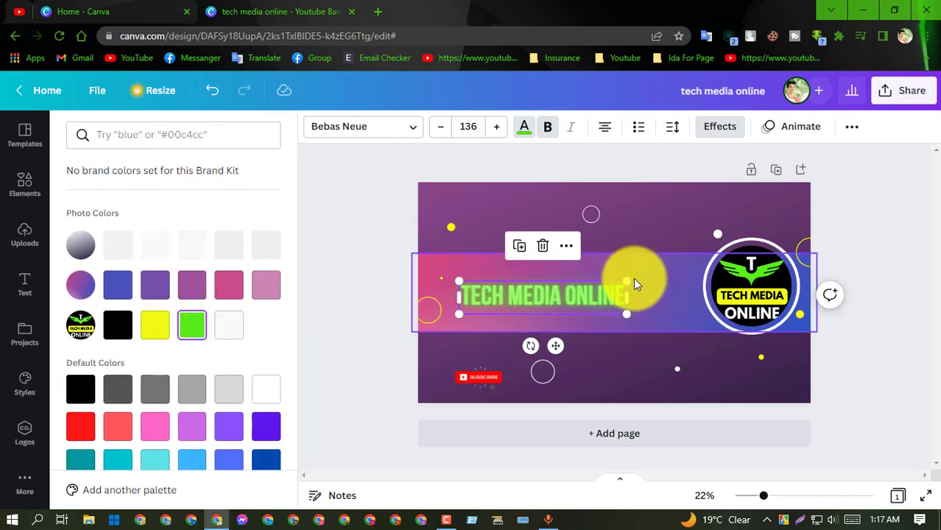
- Enlarge the TECH MEDIA ONLINE title proportionally to font size 177 and deselect it
{"action": "left_click_drag", "start_coordinate": [628, 281], "coordinate": [673, 263]}
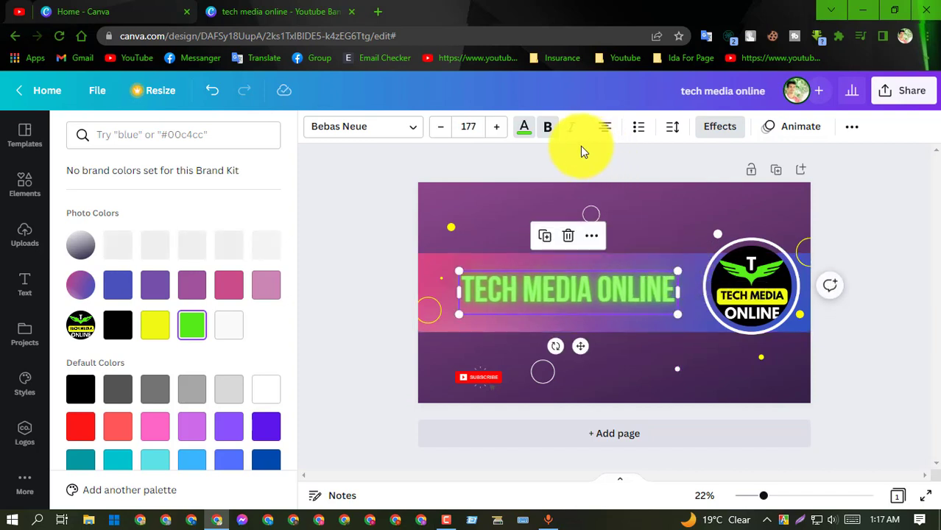
{"action": "left_click", "coordinate": [384, 175]}
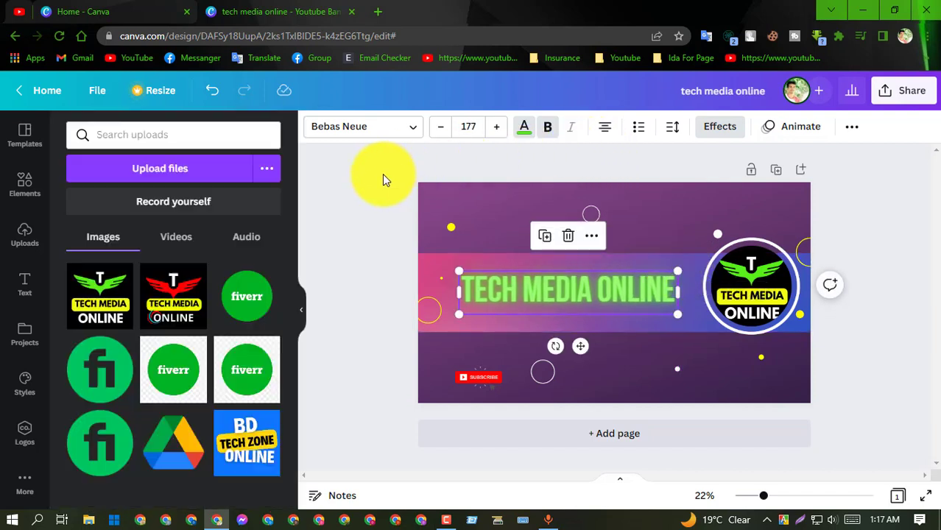
{"action": "key", "text": "Escape"}
- Set the title's text colour to white and shift the title slightly left on the gradient strip
{"action": "left_click", "coordinate": [519, 286]}
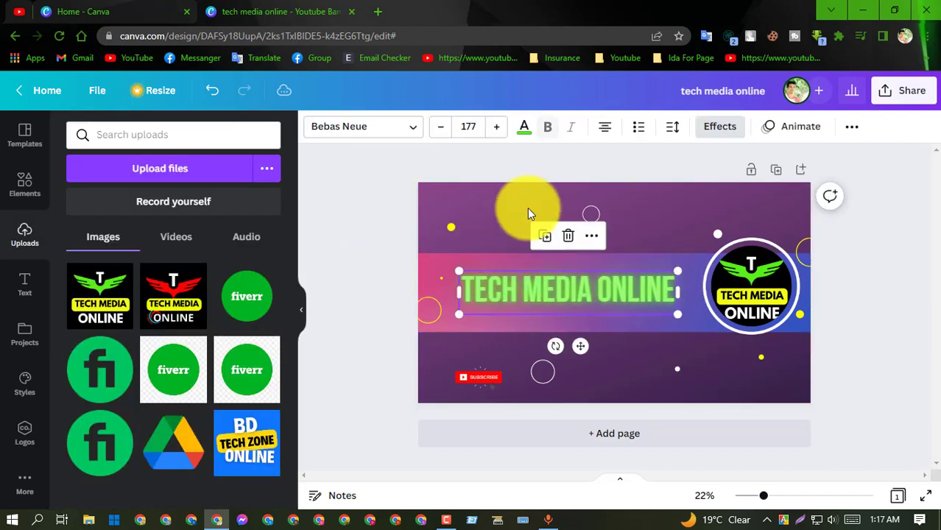
{"action": "left_click", "coordinate": [525, 126]}
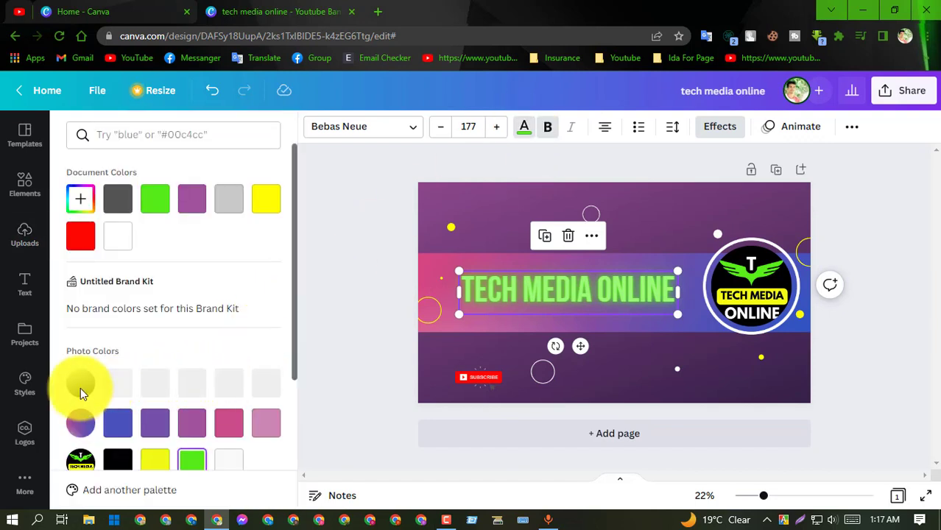
{"action": "scroll", "coordinate": [80, 387], "scroll_direction": "down", "scroll_amount": 3}
{"action": "left_click", "coordinate": [120, 328]}
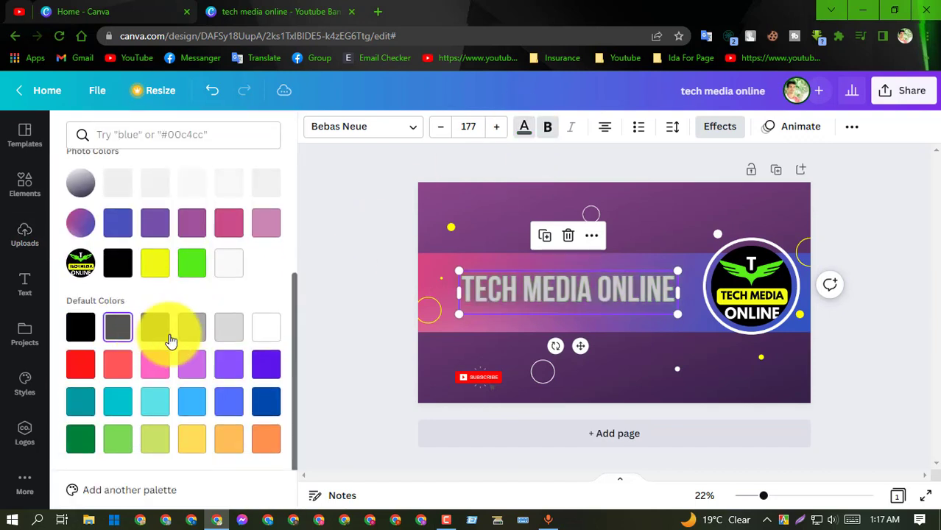
{"action": "left_click", "coordinate": [154, 327]}
{"action": "left_click", "coordinate": [266, 327]}
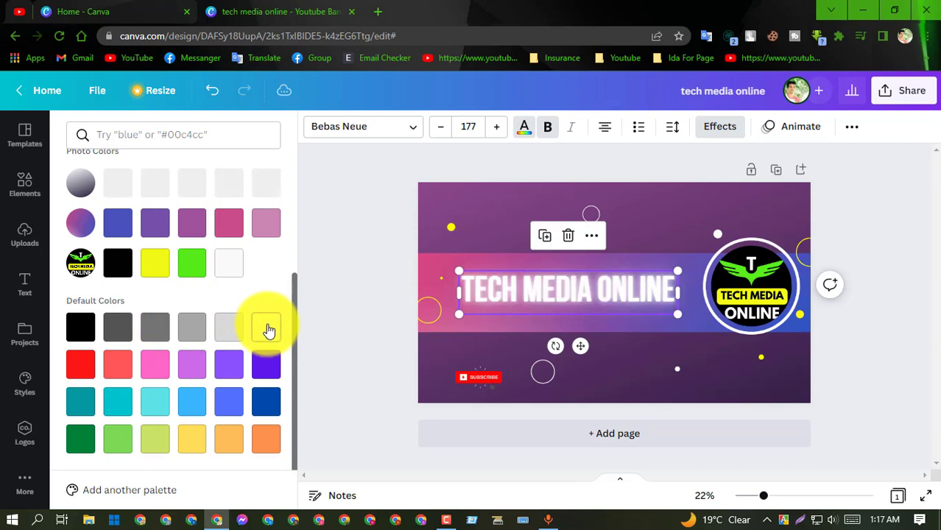
{"action": "left_click", "coordinate": [229, 327]}
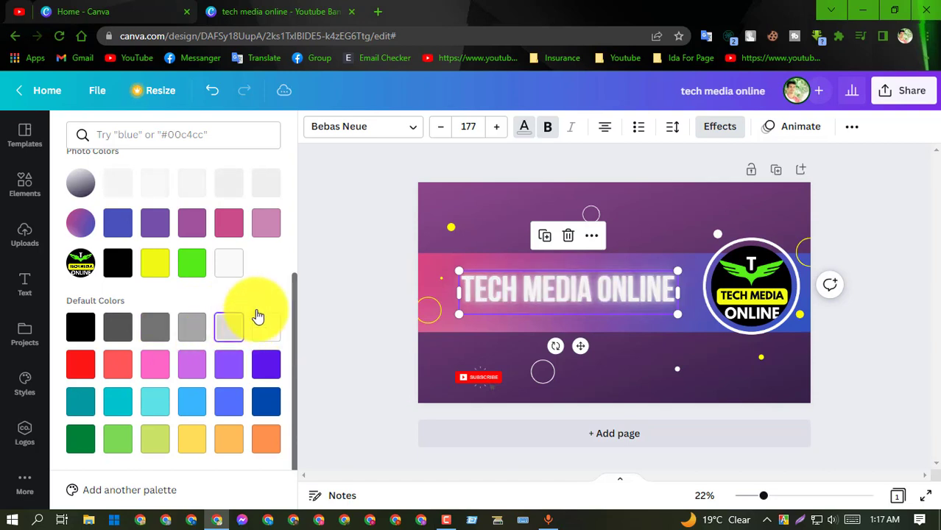
{"action": "left_click", "coordinate": [266, 327]}
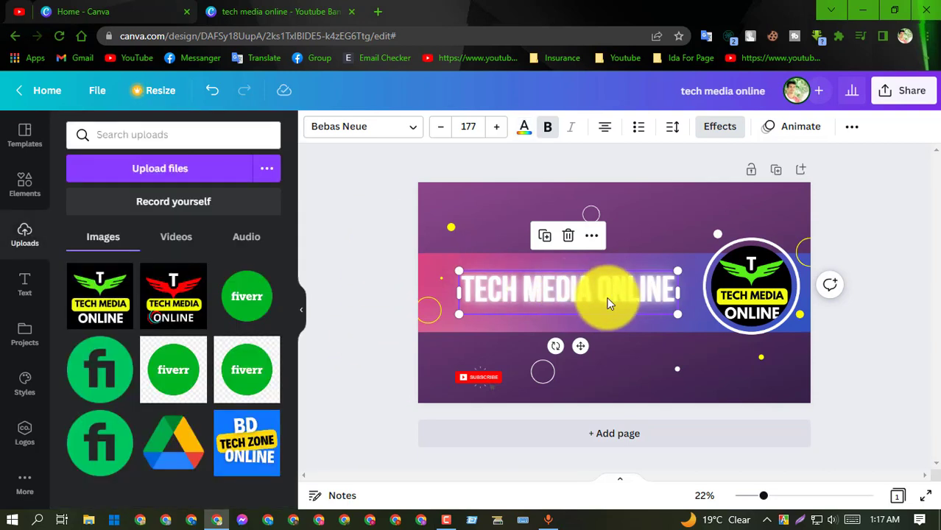
{"action": "left_click_drag", "start_coordinate": [609, 301], "coordinate": [600, 292]}
- Recolour the gradient strip behind the title to a solid medium grey from the default colours
{"action": "left_click", "coordinate": [646, 325]}
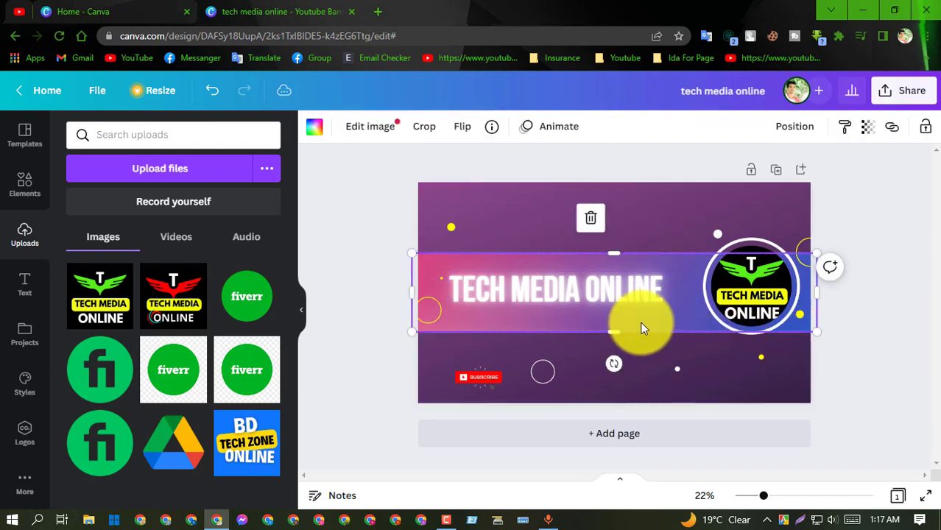
{"action": "left_click", "coordinate": [315, 127]}
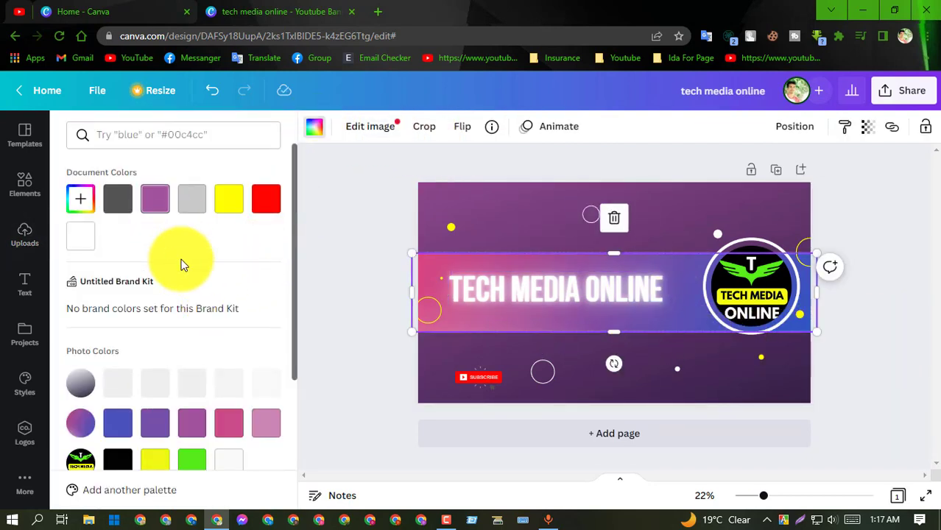
{"action": "left_click", "coordinate": [118, 199]}
{"action": "scroll", "coordinate": [176, 294], "scroll_direction": "down", "scroll_amount": 2}
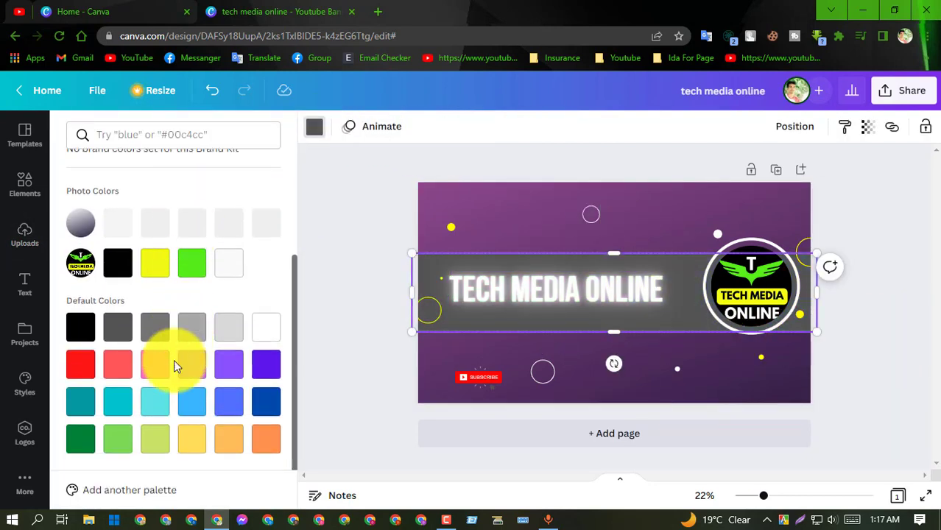
{"action": "left_click", "coordinate": [80, 326]}
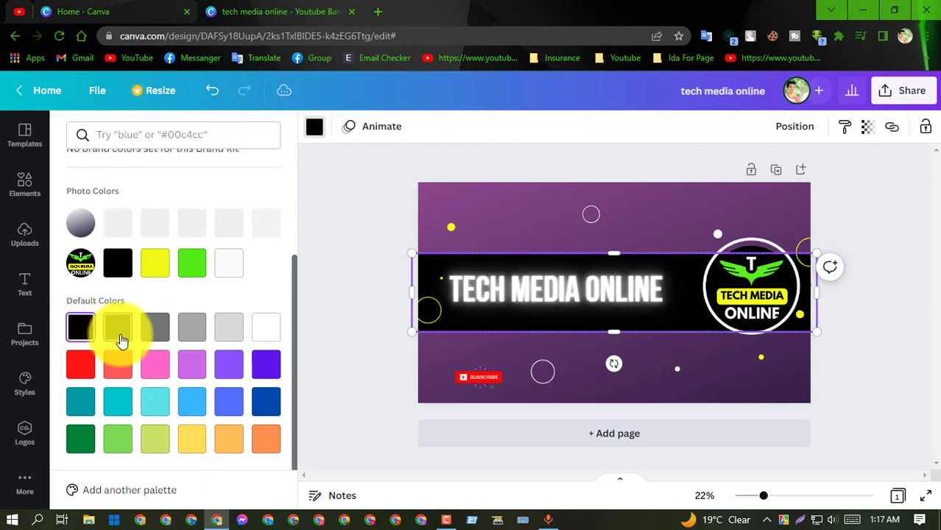
{"action": "left_click", "coordinate": [191, 398]}
{"action": "left_click", "coordinate": [80, 439]}
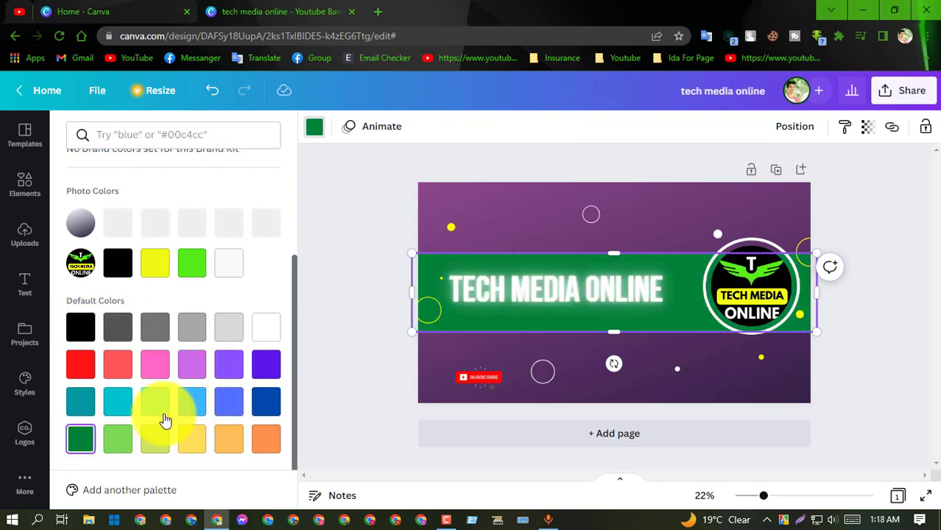
{"action": "left_click", "coordinate": [158, 368]}
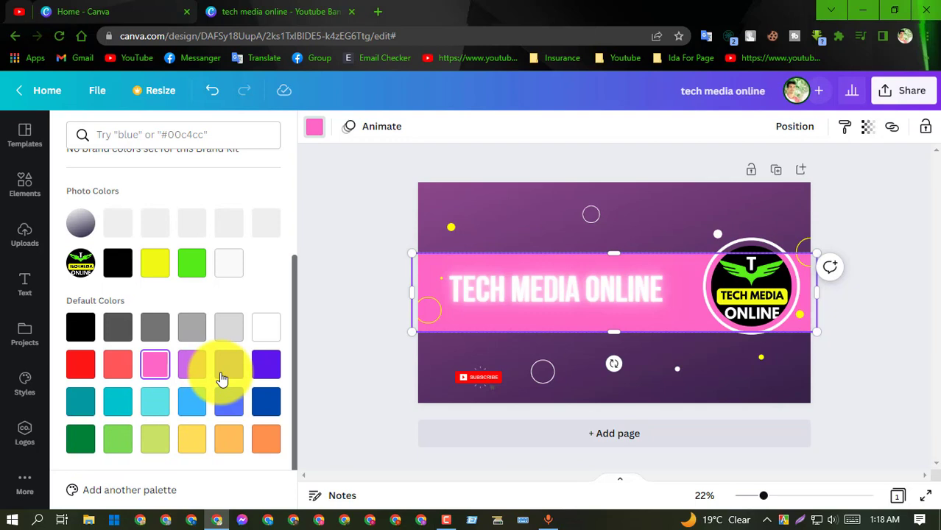
{"action": "left_click", "coordinate": [225, 327]}
{"action": "left_click", "coordinate": [189, 327]}
{"action": "left_click", "coordinate": [155, 327]}
{"action": "left_click", "coordinate": [522, 211]}
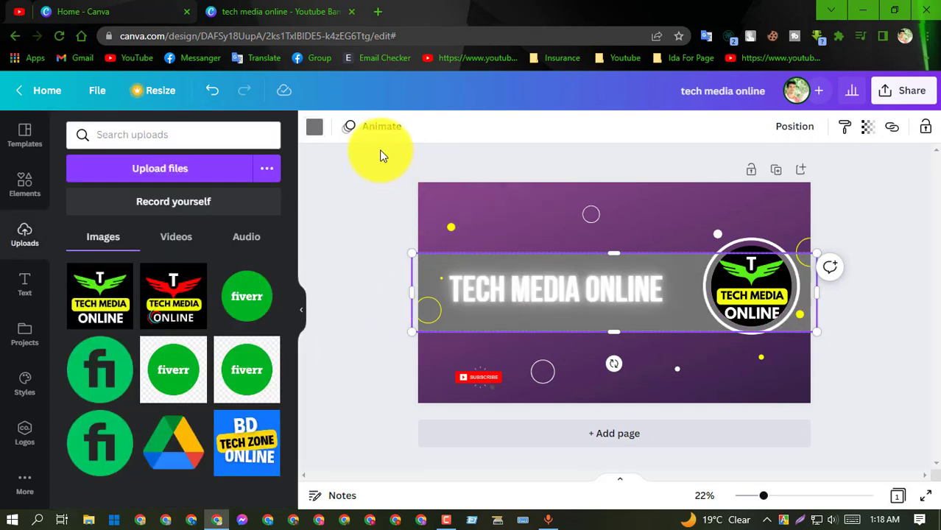
- Try dark grey, yellow, bright green and black as the colour of the banner's purple gradient background
{"action": "left_click", "coordinate": [496, 205]}
{"action": "left_click", "coordinate": [501, 200]}
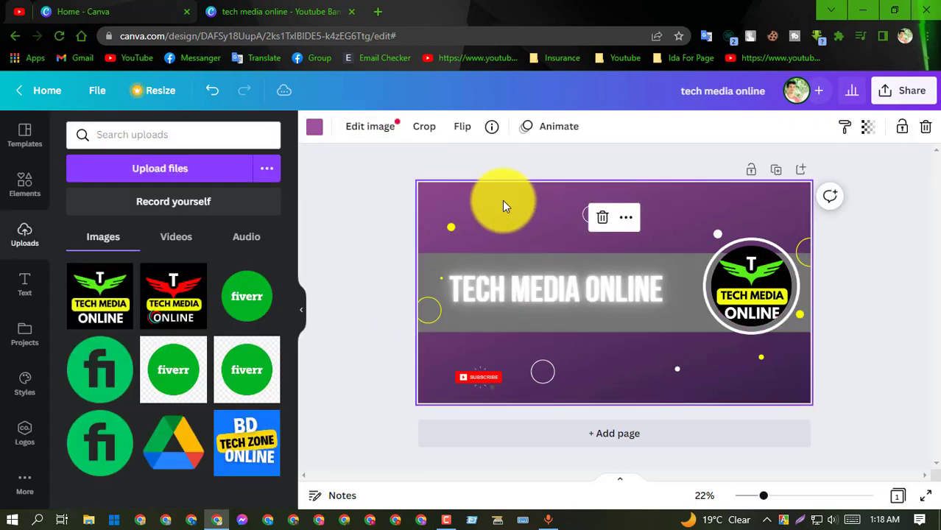
{"action": "left_click", "coordinate": [315, 127]}
{"action": "left_click", "coordinate": [117, 199]}
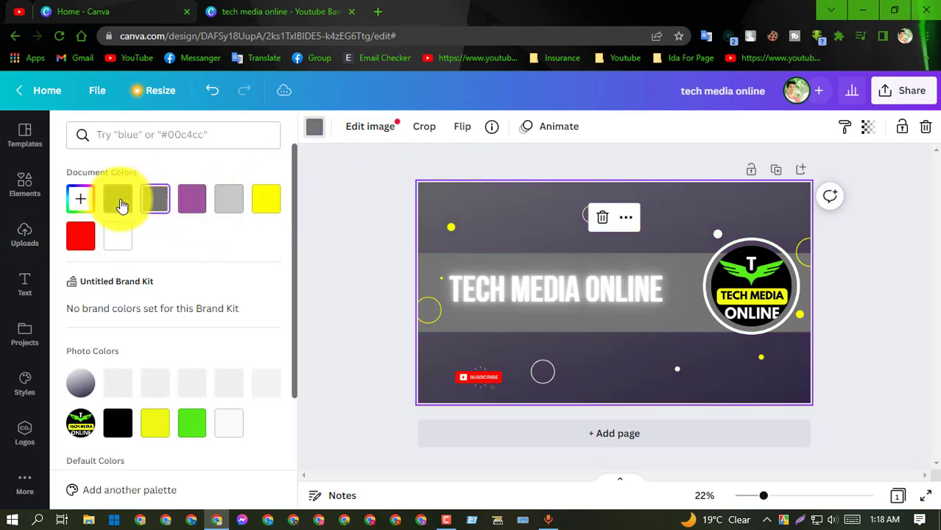
{"action": "scroll", "coordinate": [184, 250], "scroll_direction": "down", "scroll_amount": 3}
{"action": "left_click", "coordinate": [156, 268]}
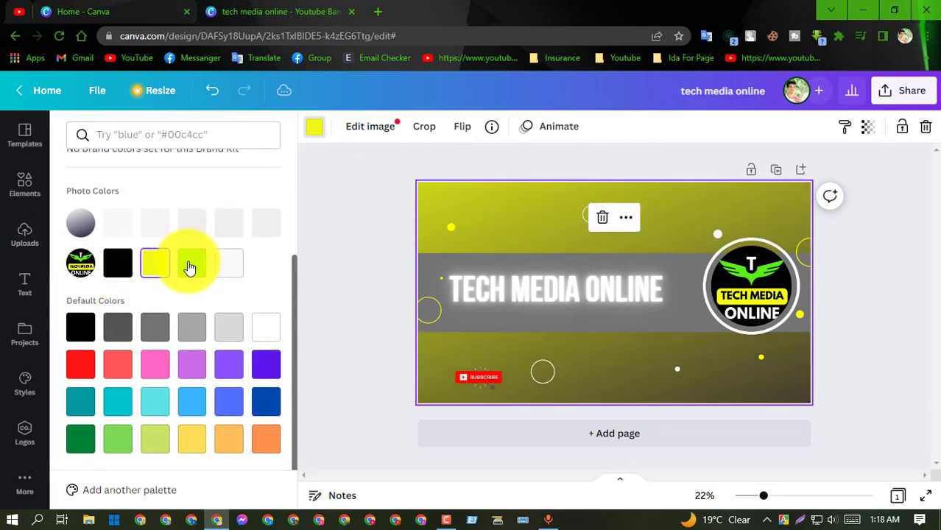
{"action": "left_click", "coordinate": [193, 267]}
{"action": "left_click", "coordinate": [153, 267]}
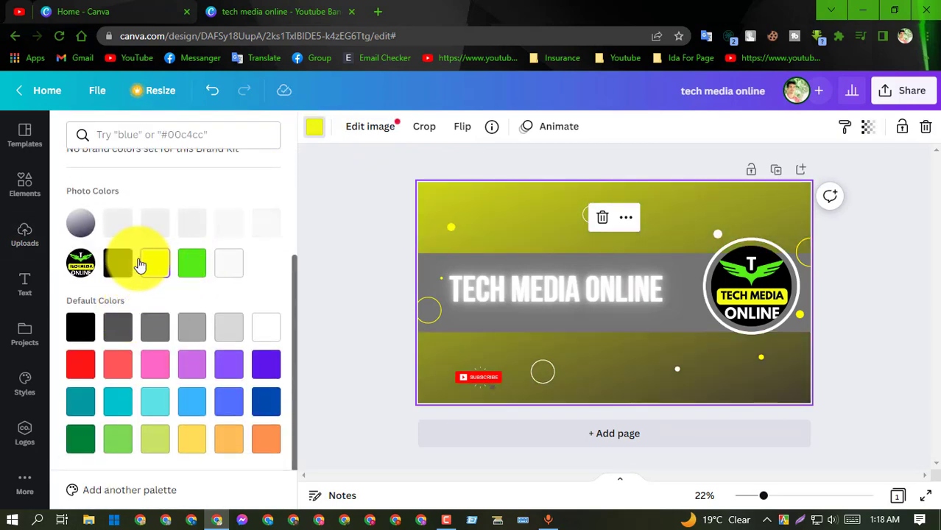
{"action": "left_click", "coordinate": [118, 262]}
{"action": "left_click", "coordinate": [158, 263]}
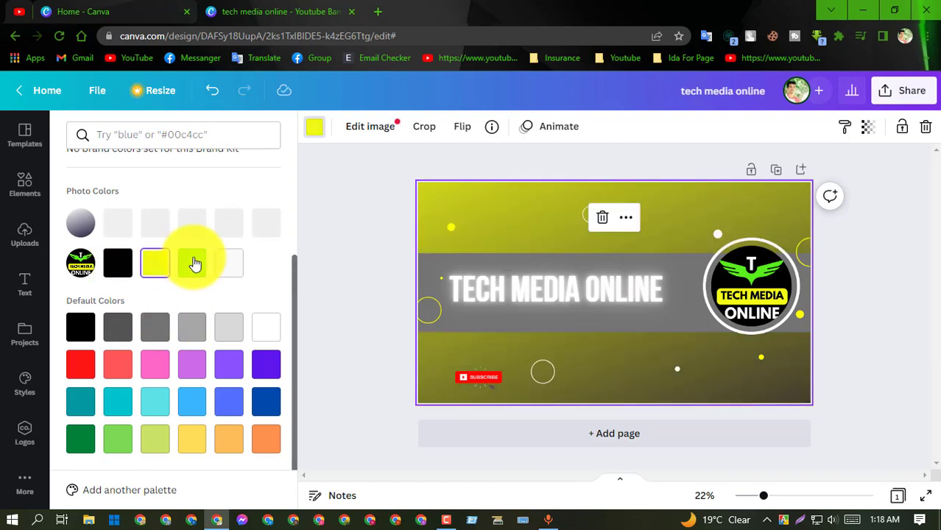
{"action": "left_click", "coordinate": [195, 262]}
- Recolour the banner background to dark blue from the default colours, after trying turquoise and light blue shades
{"action": "left_click", "coordinate": [119, 403]}
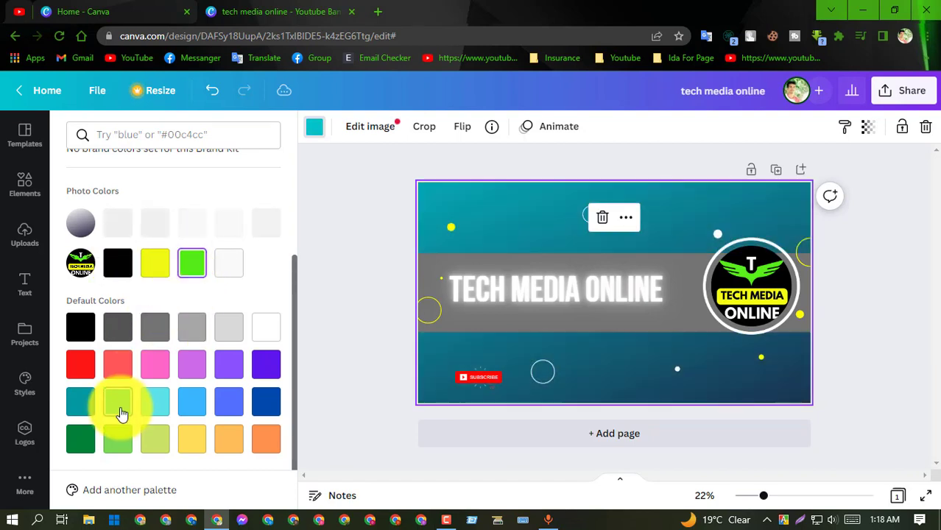
{"action": "left_click", "coordinate": [155, 404]}
{"action": "left_click", "coordinate": [193, 404]}
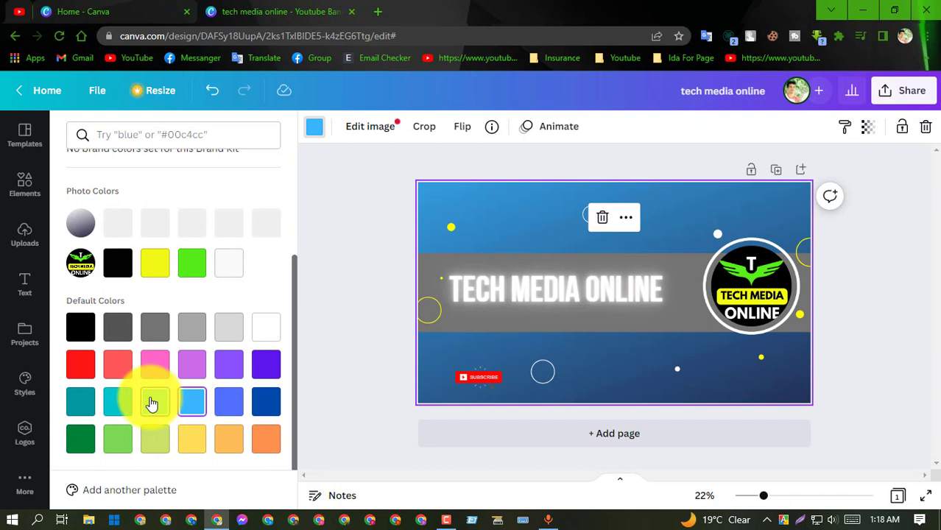
{"action": "left_click", "coordinate": [270, 401]}
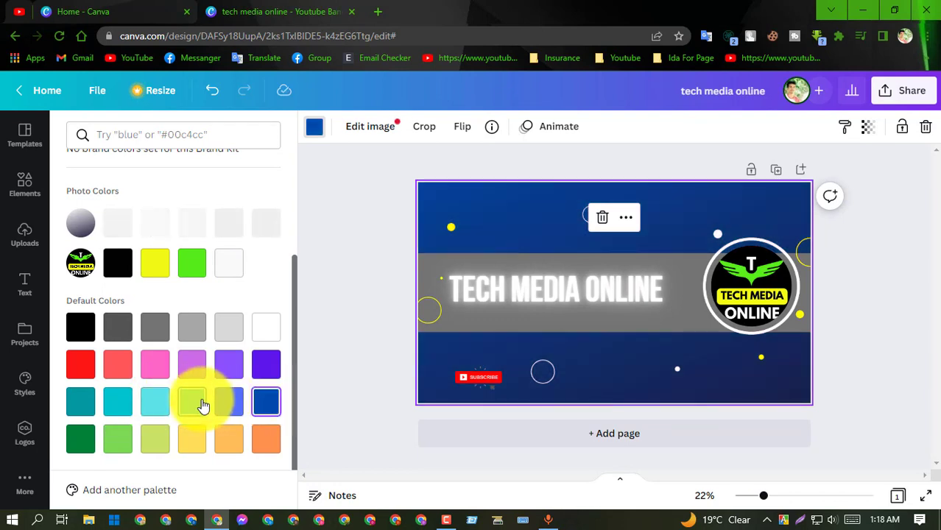
{"action": "left_click", "coordinate": [421, 329]}
- Set the TECH MEDIA ONLINE title's text colour to light turquoise, after trying black
{"action": "left_click", "coordinate": [547, 290]}
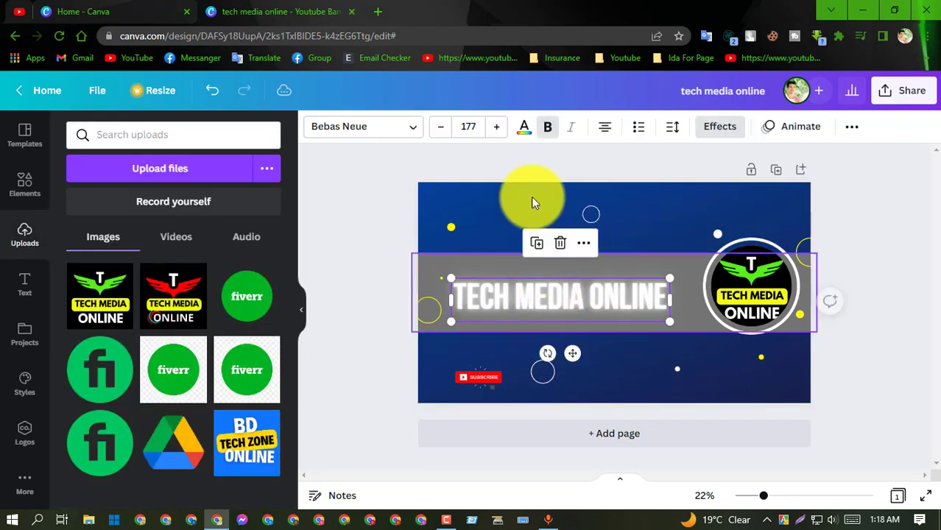
{"action": "left_click", "coordinate": [524, 126]}
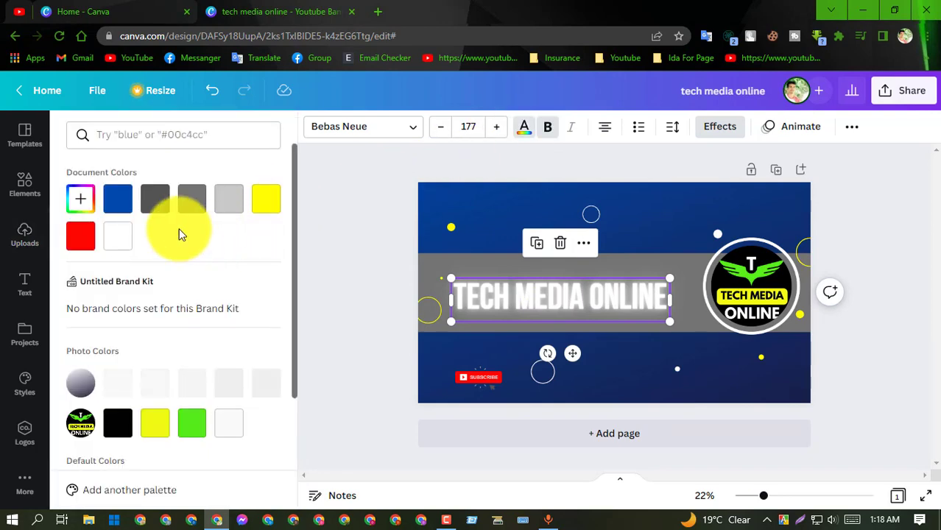
{"action": "left_click", "coordinate": [116, 422]}
{"action": "scroll", "coordinate": [228, 309], "scroll_direction": "down", "scroll_amount": 2}
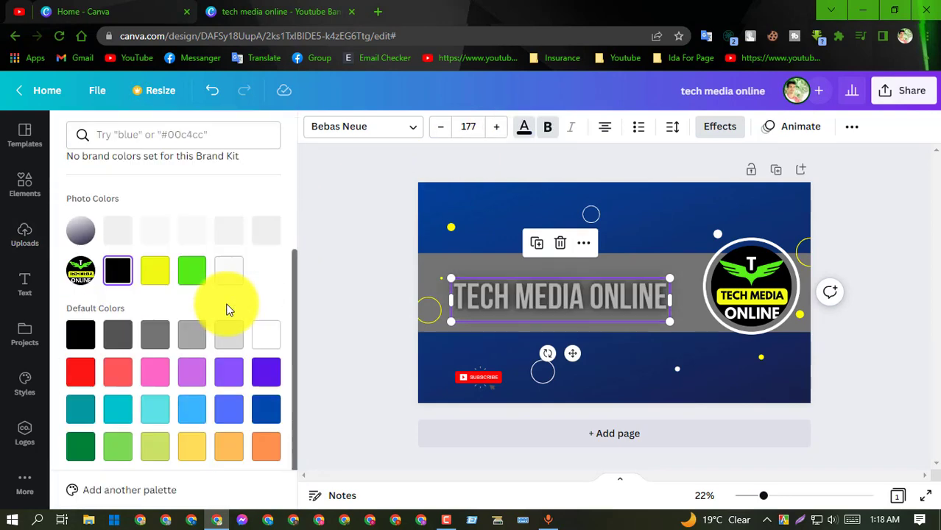
{"action": "left_click", "coordinate": [159, 403]}
{"action": "left_click", "coordinate": [362, 259]}
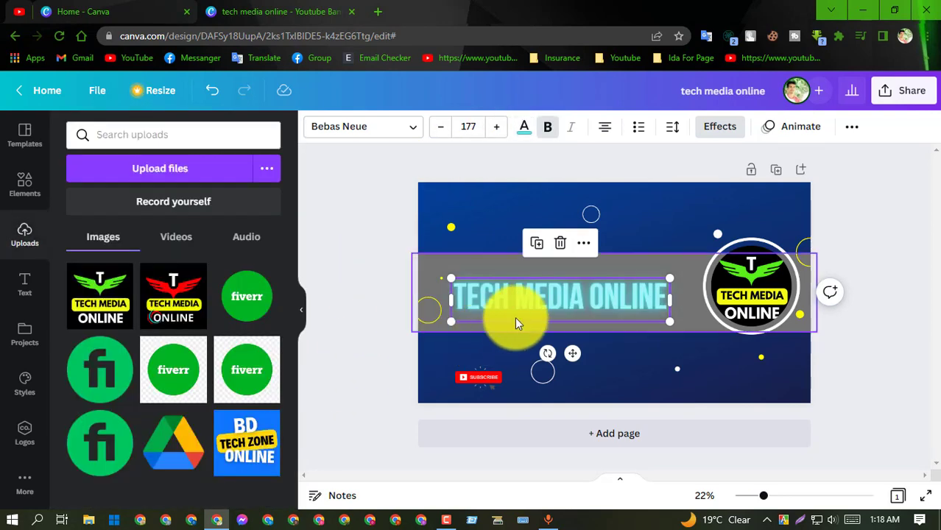
- Move the TECH MEDIA ONLINE title to the upper-left part of the grey strip and resize it to font size 175
{"action": "left_click_drag", "start_coordinate": [561, 304], "coordinate": [543, 292]}
{"action": "left_click_drag", "start_coordinate": [655, 265], "coordinate": [586, 276]}
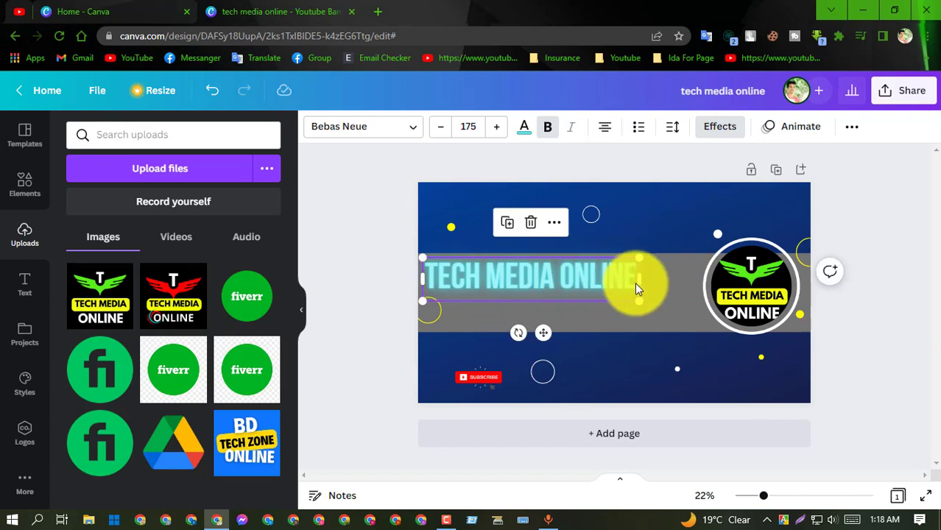
{"action": "left_click", "coordinate": [354, 239]}
- Move the SUBSCRIBE graphic onto the strip's lower edge just left of the logo and enlarge it
{"action": "left_click_drag", "start_coordinate": [484, 380], "coordinate": [664, 321]}
{"action": "left_click", "coordinate": [683, 301]}
- Recolour the grey strip behind the title to the bright yellow from the logo's photo colours
{"action": "left_click", "coordinate": [516, 318]}
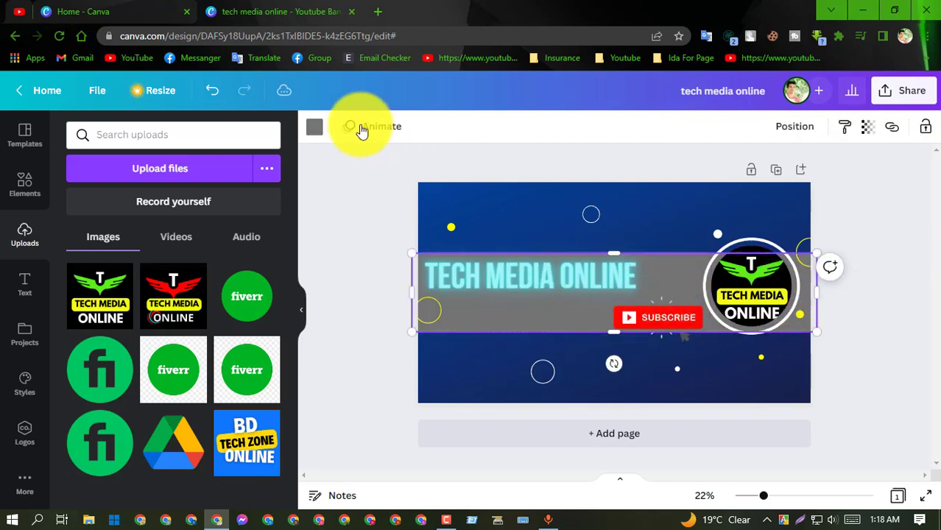
{"action": "left_click", "coordinate": [315, 127]}
{"action": "left_click", "coordinate": [155, 423]}
{"action": "scroll", "coordinate": [227, 343], "scroll_direction": "down", "scroll_amount": 3}
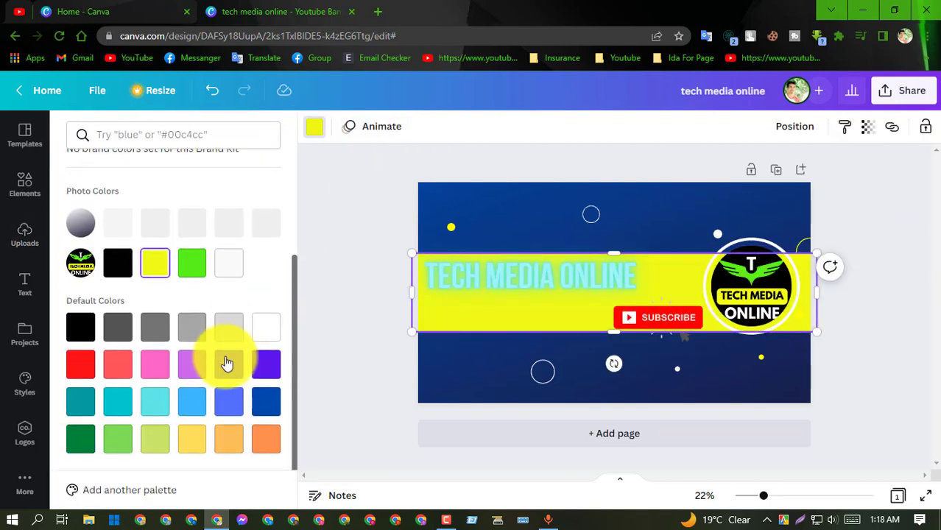
- Remove the Neon effect from the TECH MEDIA ONLINE title and set its text colour to black
{"action": "left_click", "coordinate": [527, 281]}
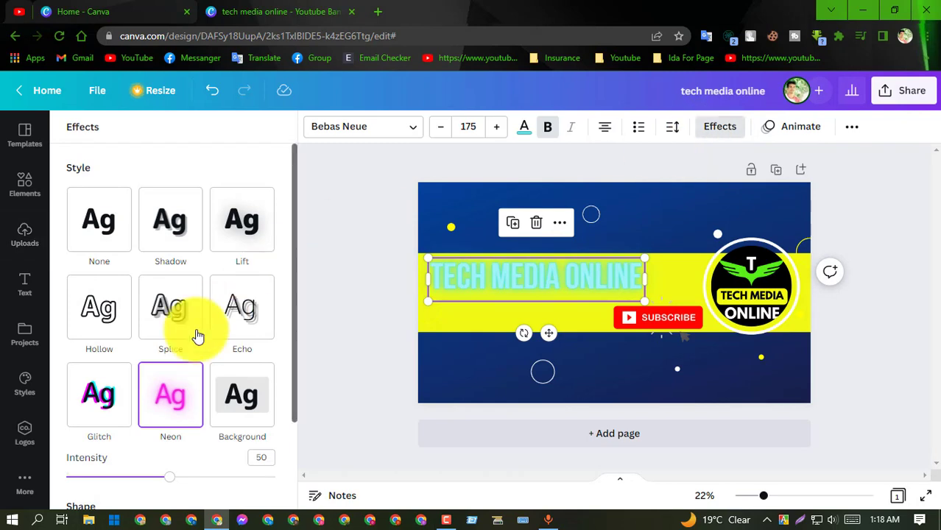
{"action": "left_click", "coordinate": [97, 218]}
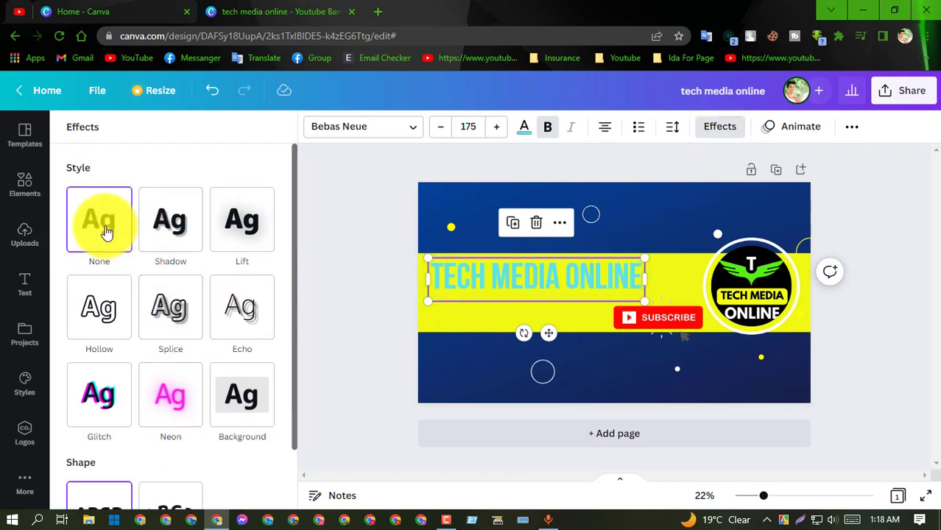
{"action": "left_click", "coordinate": [526, 129]}
{"action": "left_click", "coordinate": [120, 425]}
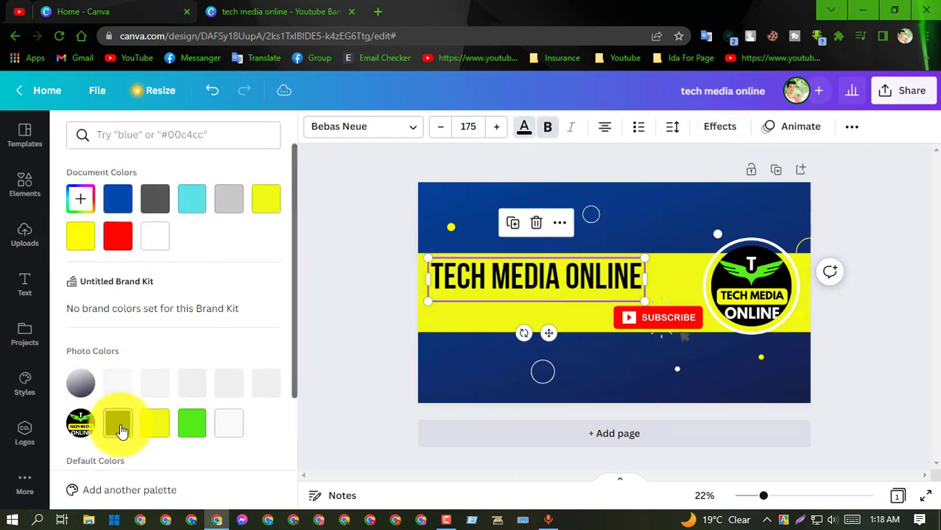
- Enlarge the title to font size 180 and position it at the upper left of the yellow strip
{"action": "left_click_drag", "start_coordinate": [497, 294], "coordinate": [500, 297]}
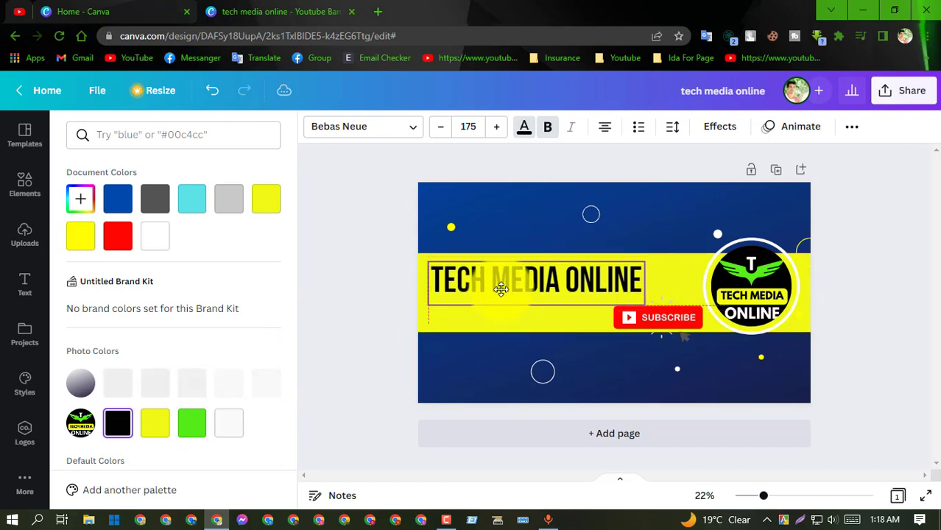
{"action": "left_click_drag", "start_coordinate": [647, 264], "coordinate": [641, 262]}
{"action": "left_click", "coordinate": [368, 247]}
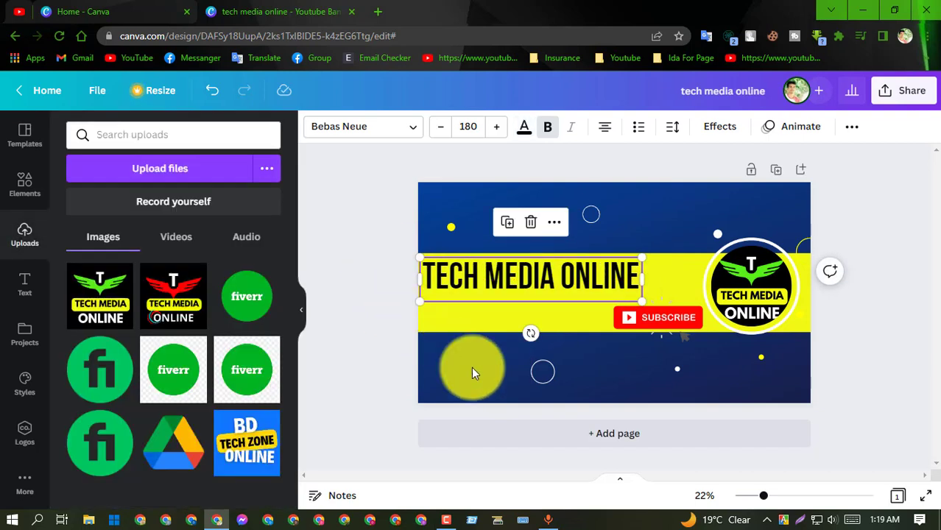
{"action": "left_click", "coordinate": [910, 236]}
- Shift the SUBSCRIBE graphic slightly right towards the logo and leave everything deselected
{"action": "left_click", "coordinate": [666, 315]}
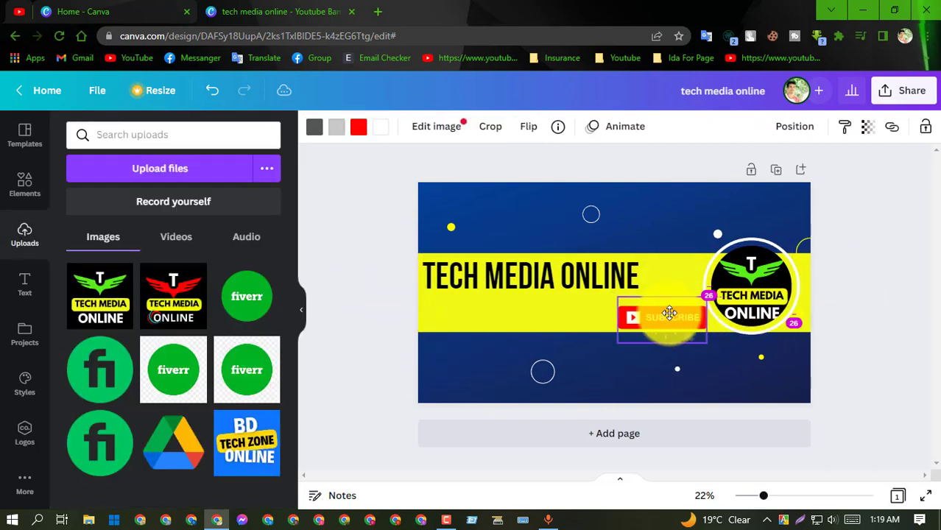
{"action": "left_click", "coordinate": [886, 233]}
{"action": "left_click", "coordinate": [533, 207]}
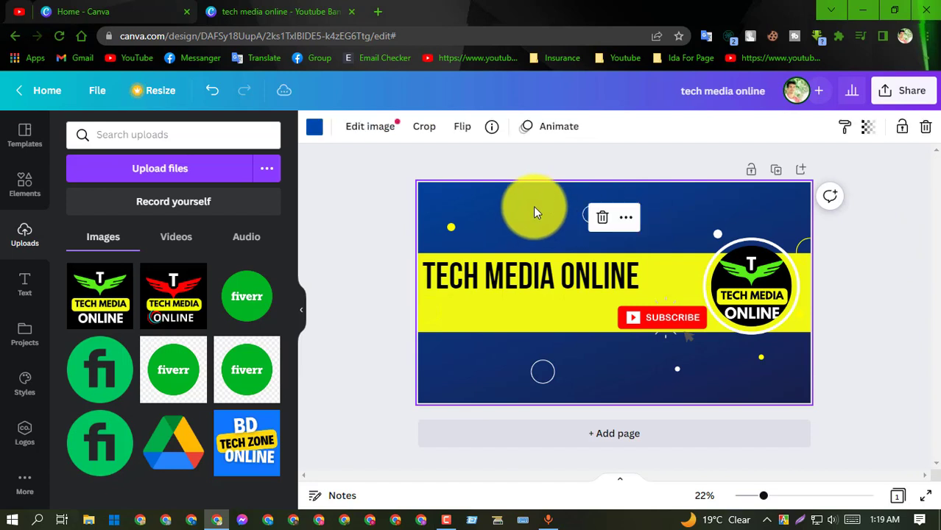
{"action": "left_click", "coordinate": [892, 207]}
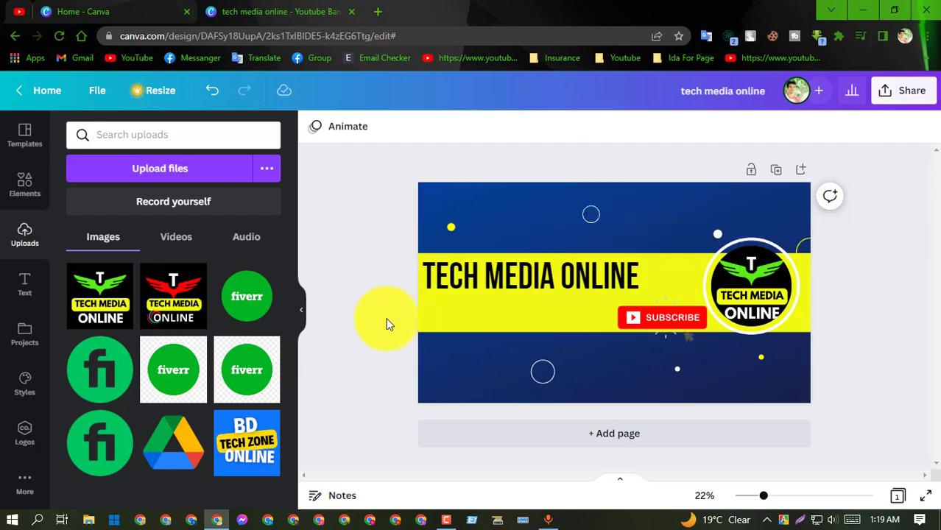
- Search the elements for youtube, add the red play-button logo, and shrink it into the yellow strip's lower-left corner under the title
{"action": "left_click", "coordinate": [24, 184]}
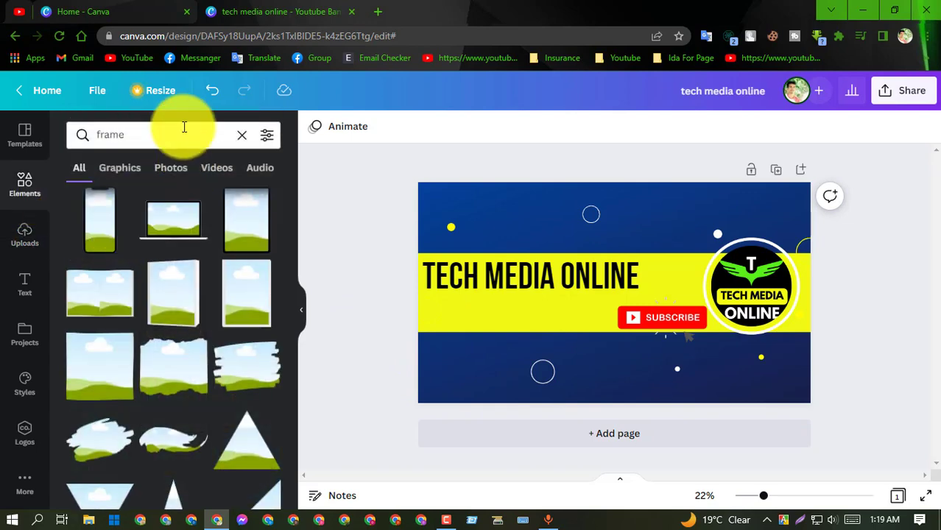
{"action": "left_click", "coordinate": [241, 134]}
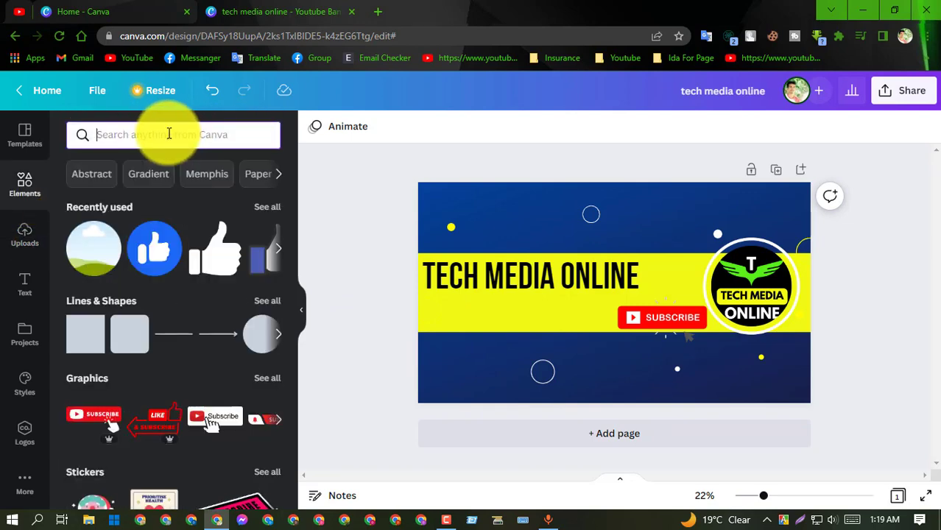
{"action": "type", "text": "you"}
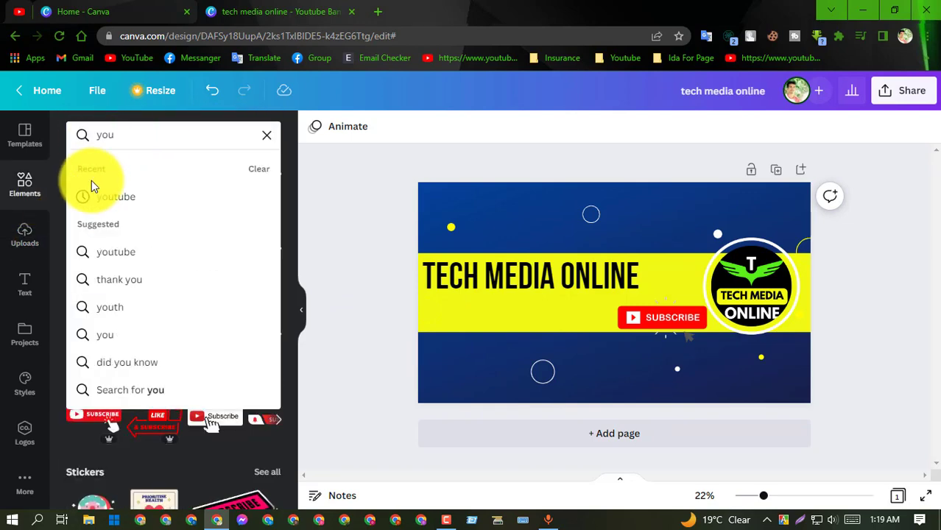
{"action": "left_click", "coordinate": [105, 197]}
{"action": "left_click_drag", "start_coordinate": [129, 276], "coordinate": [519, 328]}
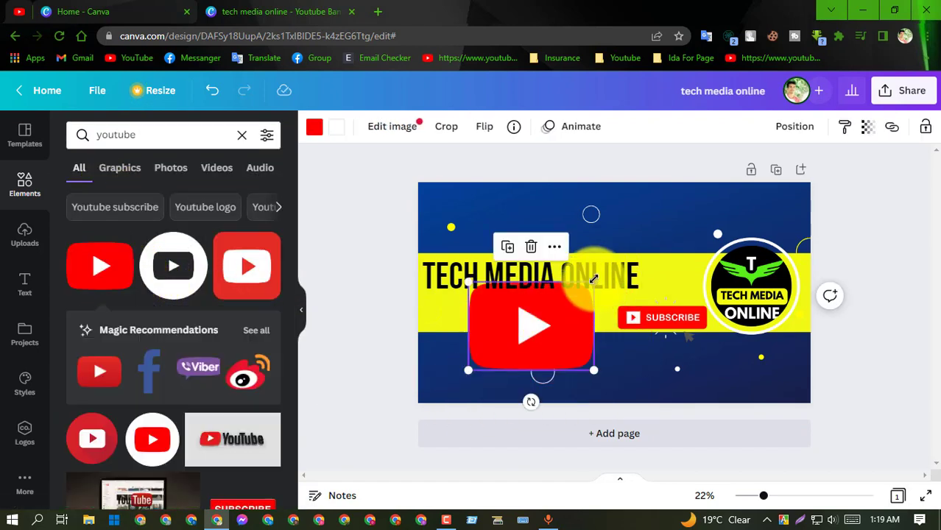
{"action": "left_click_drag", "start_coordinate": [593, 283], "coordinate": [457, 314]}
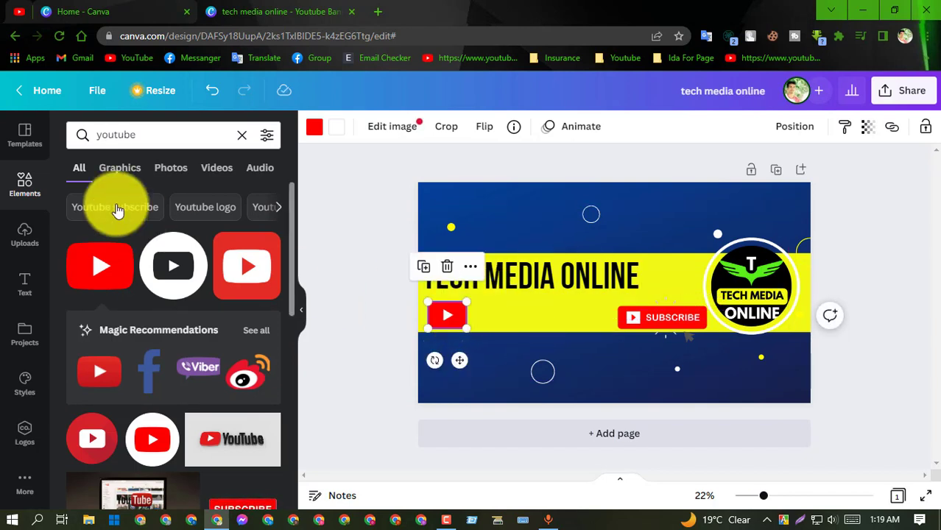
- Add the round blue Facebook icon from the recently used elements and shrink it to sit right of the YouTube icon
{"action": "left_click", "coordinate": [240, 135]}
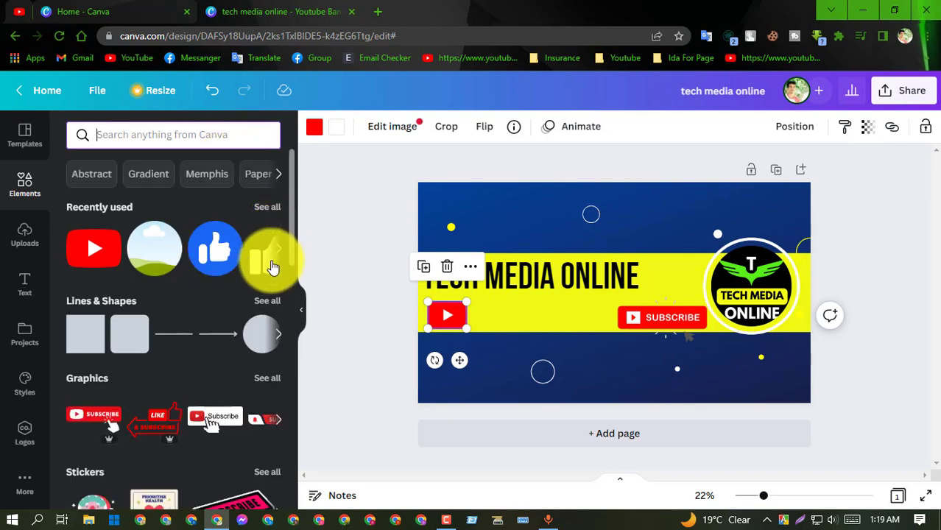
{"action": "left_click", "coordinate": [265, 206]}
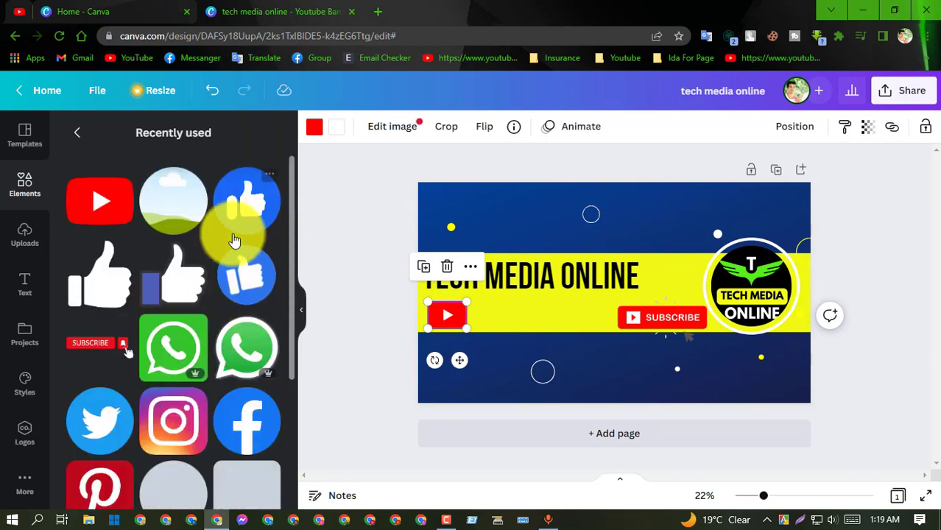
{"action": "left_click", "coordinate": [251, 424]}
{"action": "left_click", "coordinate": [610, 304]}
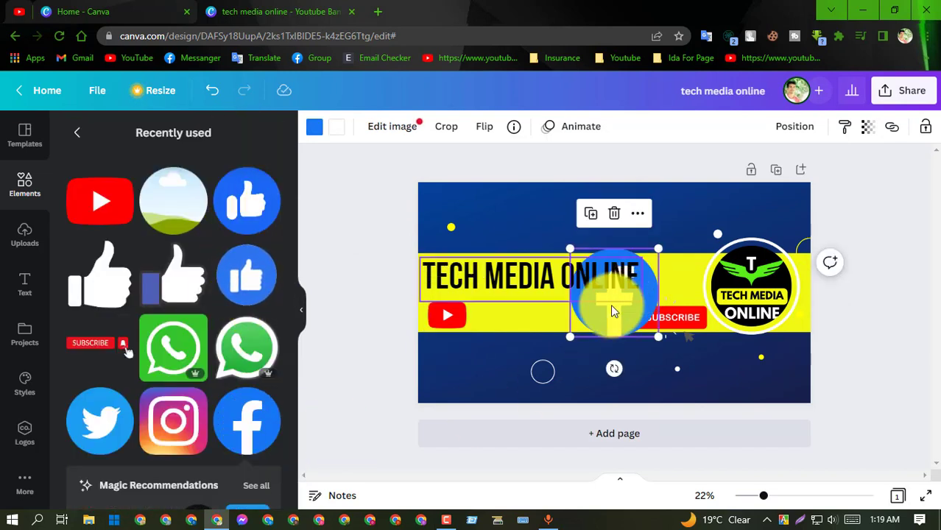
{"action": "left_click_drag", "start_coordinate": [659, 250], "coordinate": [493, 311]}
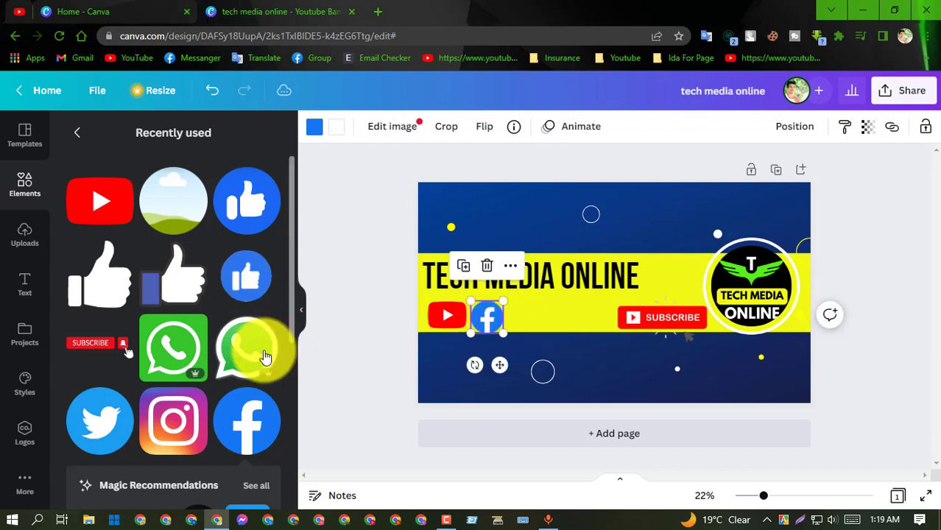
- Add the square green WhatsApp icon, shrink it to match the other icons, and place it right of the Facebook icon
{"action": "left_click", "coordinate": [172, 347]}
{"action": "left_click_drag", "start_coordinate": [651, 251], "coordinate": [533, 324]}
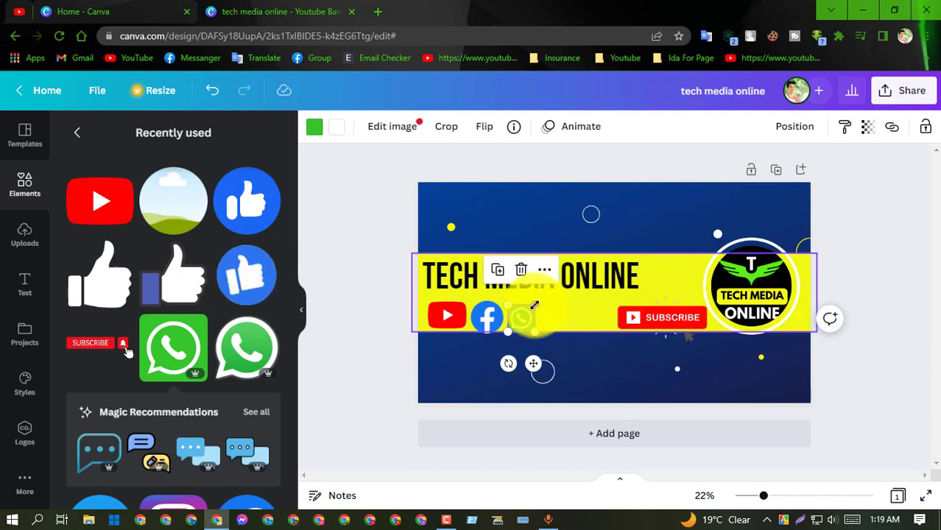
{"action": "left_click_drag", "start_coordinate": [534, 304], "coordinate": [537, 301]}
{"action": "left_click", "coordinate": [525, 193]}
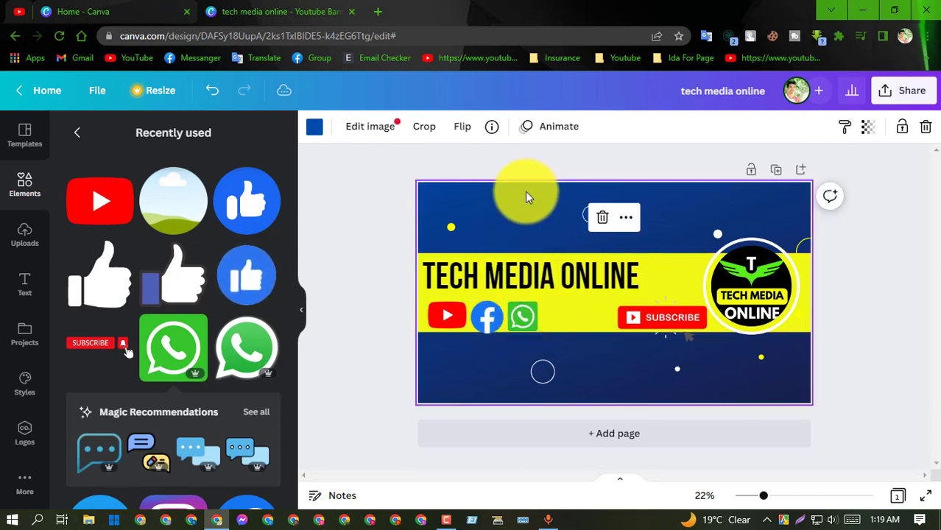
{"action": "left_click", "coordinate": [380, 263]}
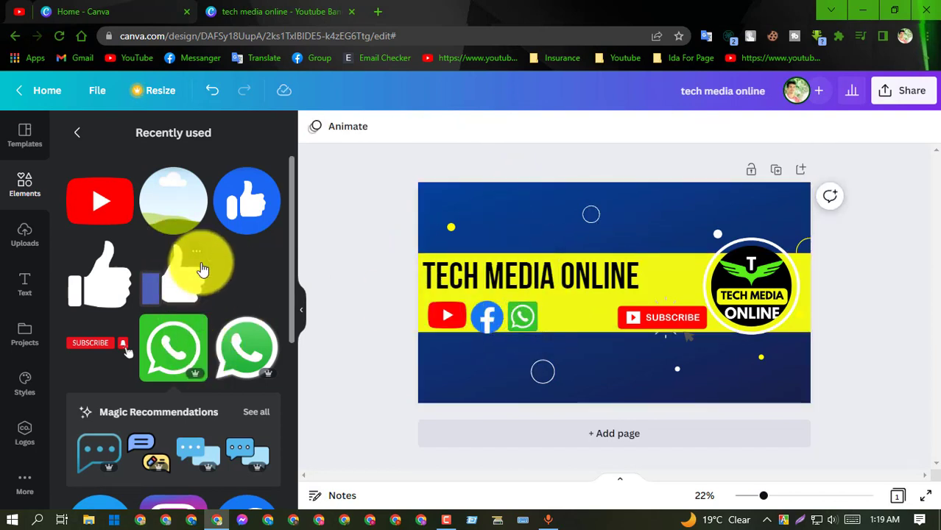
{"action": "scroll", "coordinate": [195, 262], "scroll_direction": "down", "scroll_amount": 4}
{"action": "left_click", "coordinate": [177, 254]}
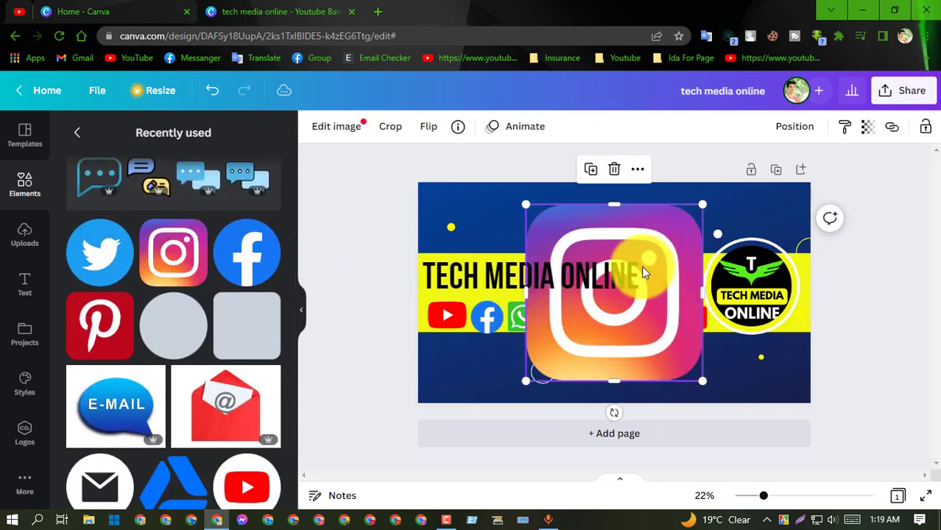
{"action": "left_click_drag", "start_coordinate": [703, 202], "coordinate": [567, 322]}
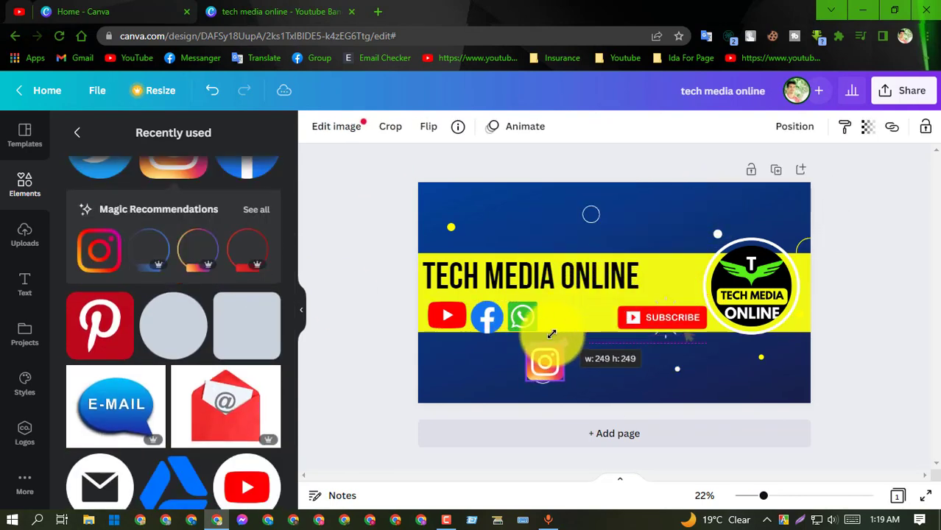
{"action": "left_click_drag", "start_coordinate": [545, 359], "coordinate": [568, 355]}
{"action": "left_click_drag", "start_coordinate": [610, 315], "coordinate": [572, 224]}
{"action": "left_click", "coordinate": [572, 262]}
{"action": "left_click_drag", "start_coordinate": [567, 273], "coordinate": [582, 363]}
{"action": "key", "text": "Delete"}
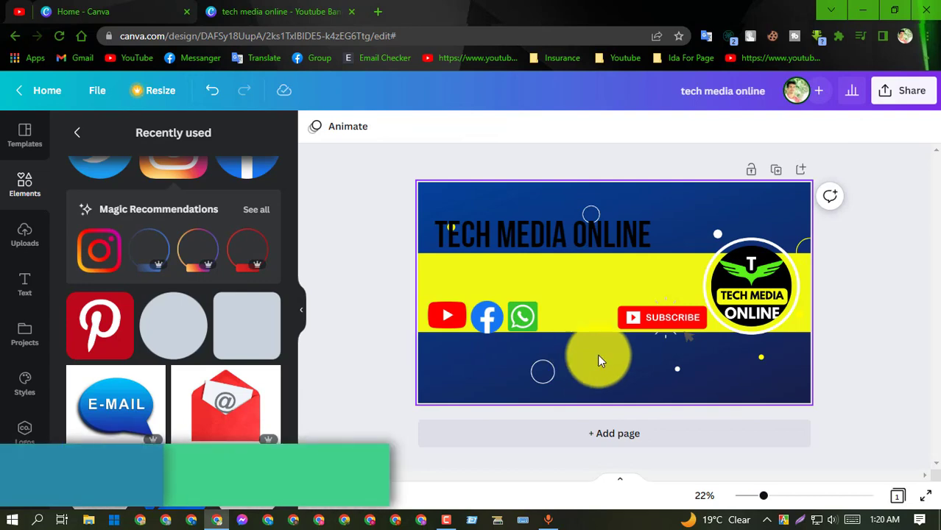
{"action": "left_click_drag", "start_coordinate": [584, 231], "coordinate": [571, 273]}
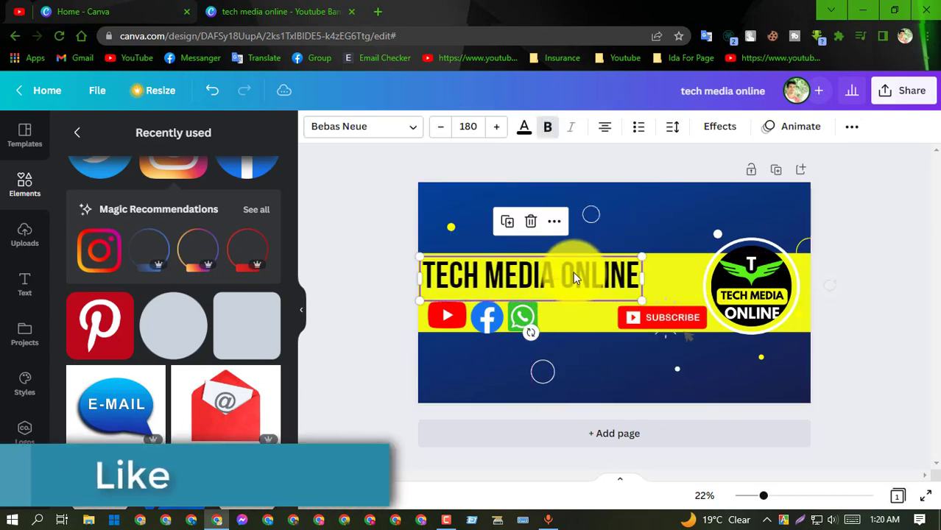
- Add the round blue Twitter icon from the recently used elements, shrink it, and place it right of the WhatsApp icon
{"action": "scroll", "coordinate": [155, 333], "scroll_direction": "up", "scroll_amount": 3}
{"action": "left_click", "coordinate": [100, 351]}
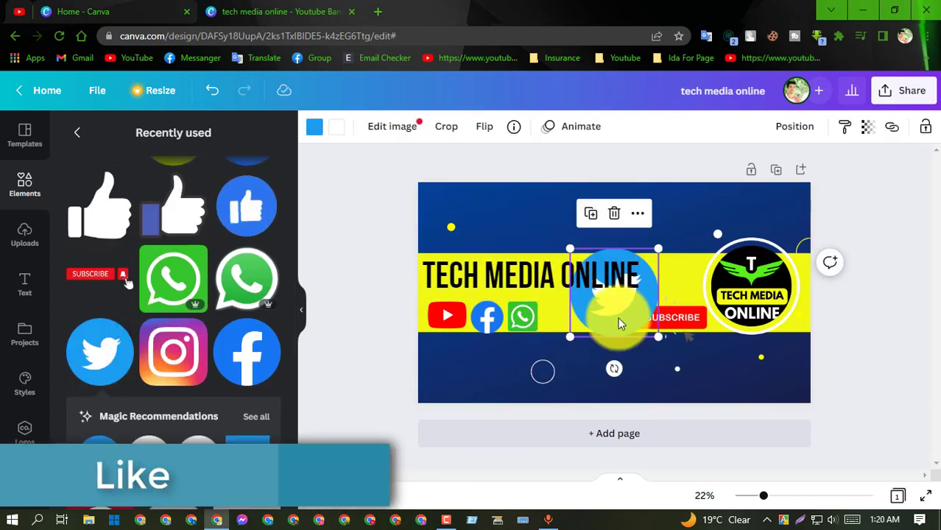
{"action": "left_click_drag", "start_coordinate": [655, 263], "coordinate": [550, 315]}
{"action": "left_click", "coordinate": [601, 163]}
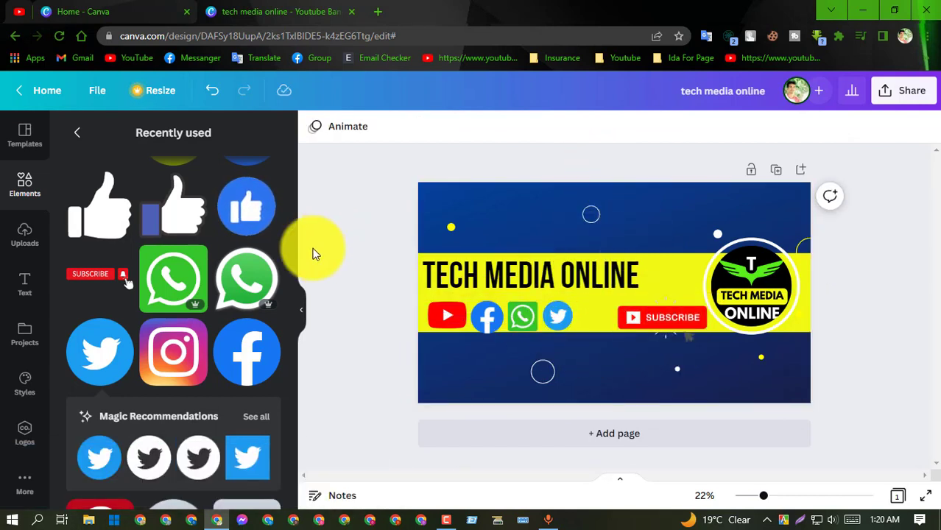
- Add the round blue thumbs-up icon, shrink it to fit between the title and the logo above SUBSCRIBE, and deselect it
{"action": "scroll", "coordinate": [254, 298], "scroll_direction": "up", "scroll_amount": 2}
{"action": "left_click", "coordinate": [247, 203]}
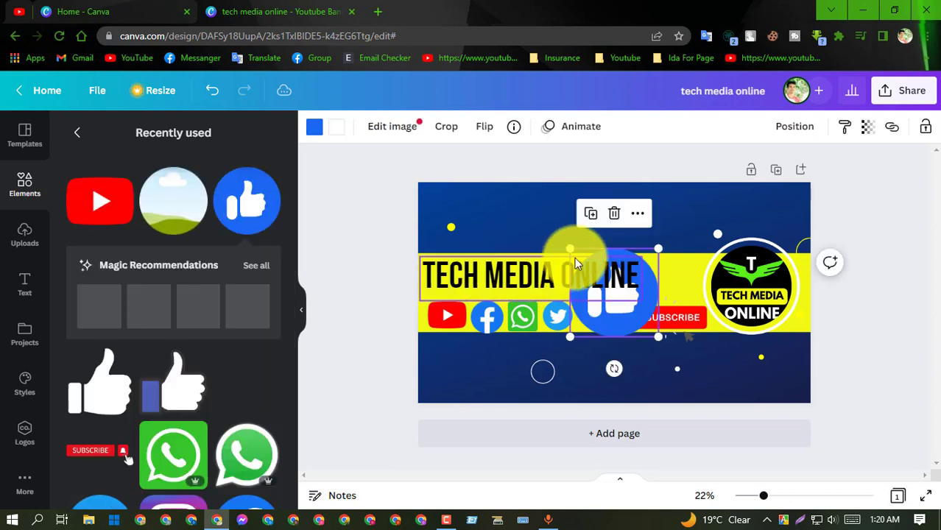
{"action": "left_click_drag", "start_coordinate": [657, 248], "coordinate": [680, 278]}
{"action": "left_click", "coordinate": [446, 519]}
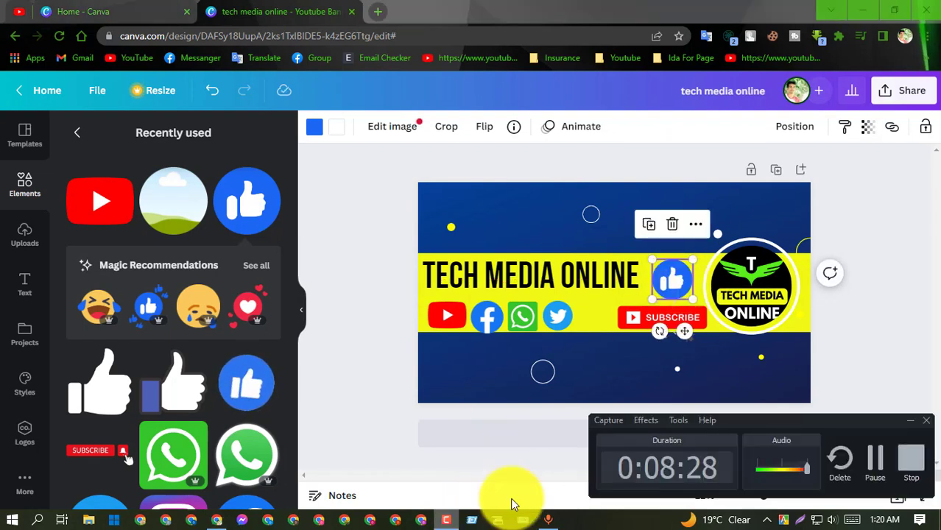
{"action": "left_click", "coordinate": [912, 424]}
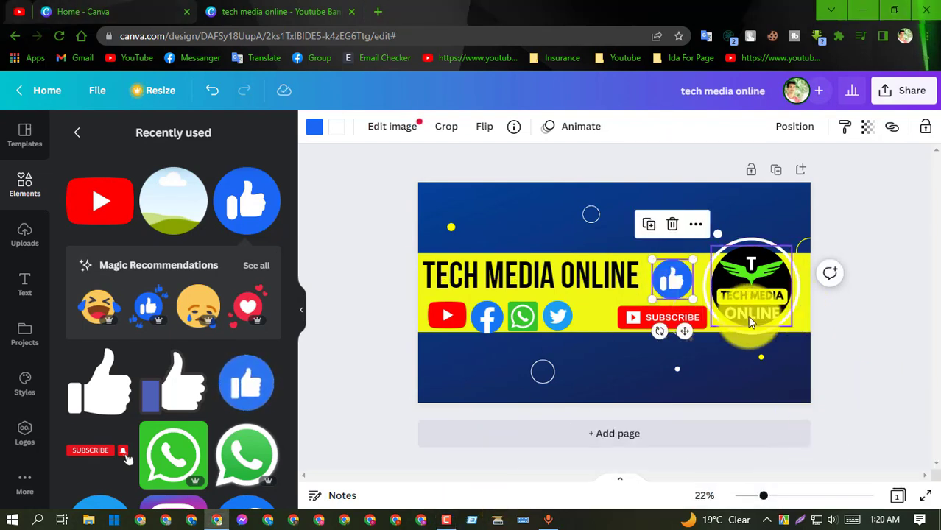
{"action": "left_click_drag", "start_coordinate": [688, 261], "coordinate": [672, 277]}
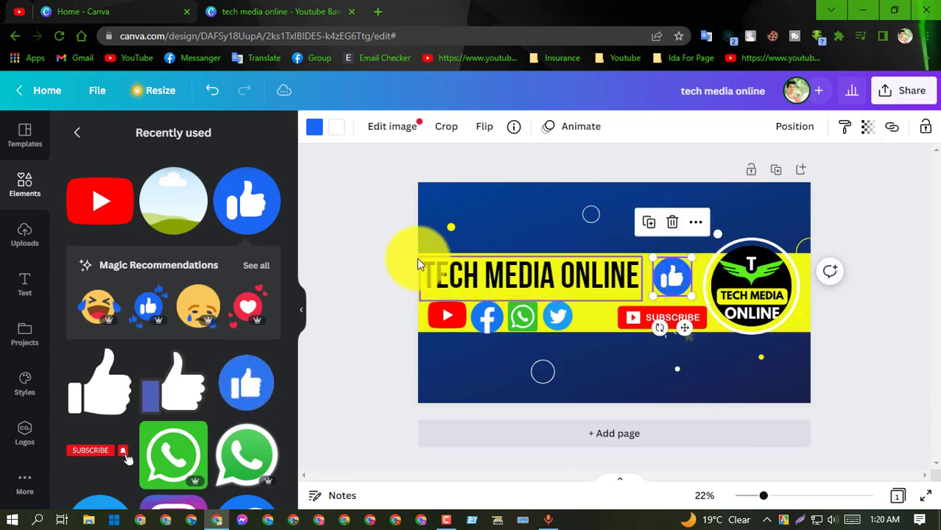
{"action": "left_click", "coordinate": [415, 262]}
{"action": "left_click", "coordinate": [380, 269]}
{"action": "scroll", "coordinate": [237, 304], "scroll_direction": "down", "scroll_amount": 5}
{"action": "scroll", "coordinate": [221, 298], "scroll_direction": "up", "scroll_amount": 5}
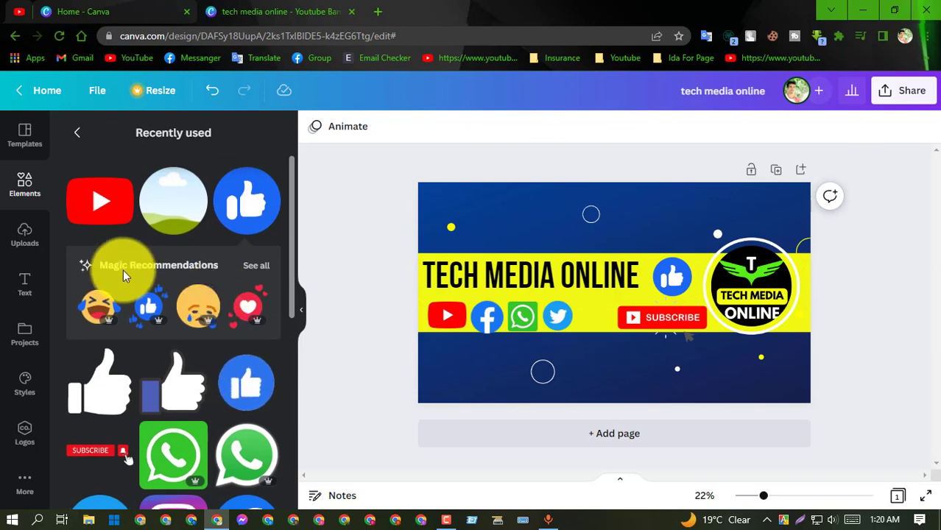
{"action": "scroll", "coordinate": [123, 273], "scroll_direction": "down", "scroll_amount": 5}
{"action": "left_click", "coordinate": [6, 240]}
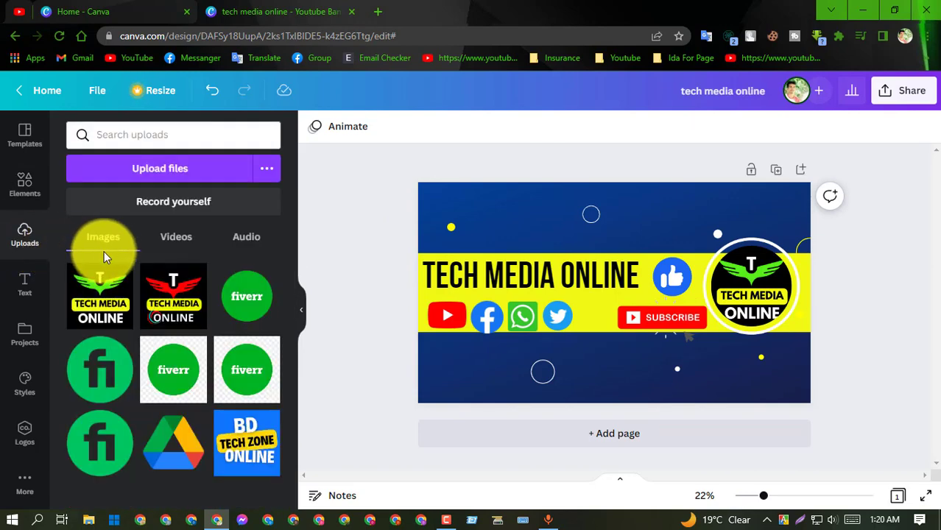
{"action": "left_click", "coordinate": [40, 287]}
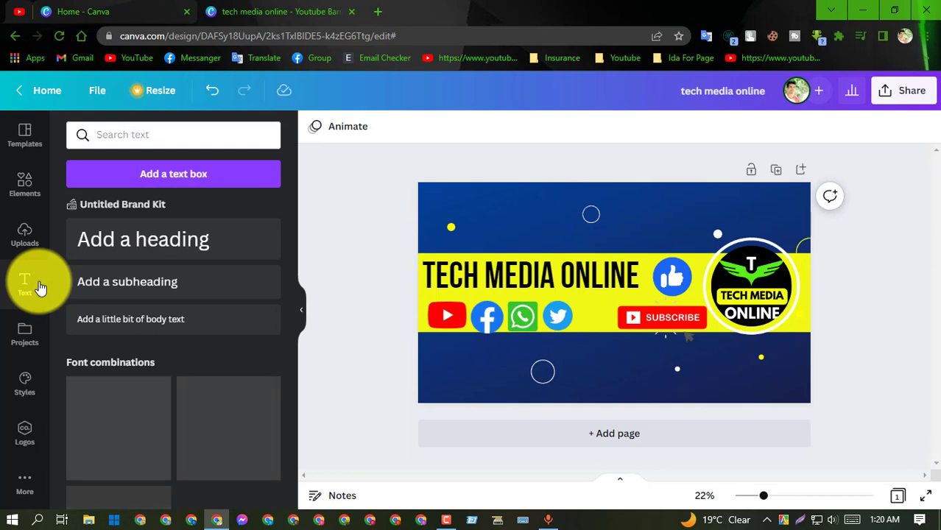
{"action": "left_click", "coordinate": [25, 136]}
{"action": "scroll", "coordinate": [153, 273], "scroll_direction": "down", "scroll_amount": 3}
{"action": "left_click", "coordinate": [25, 185]}
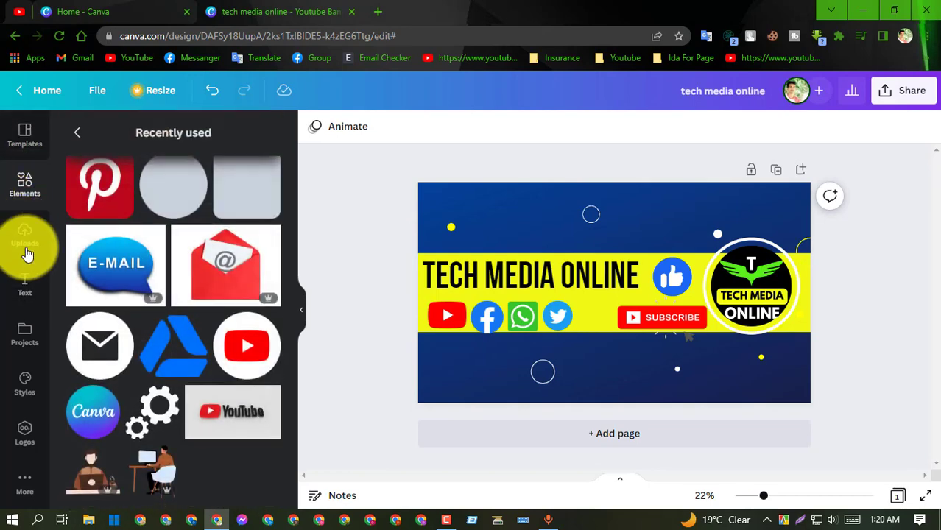
{"action": "left_click", "coordinate": [25, 332]}
{"action": "left_click", "coordinate": [24, 384]}
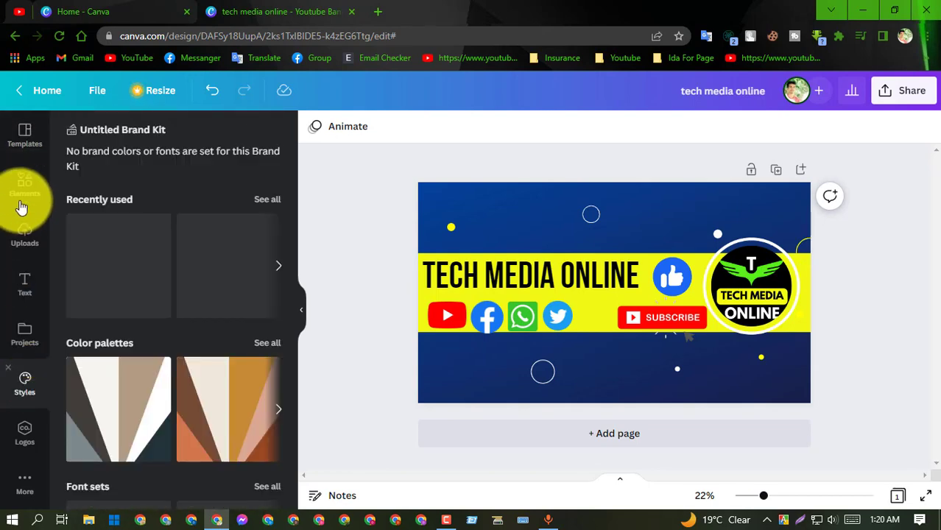
{"action": "left_click", "coordinate": [25, 136]}
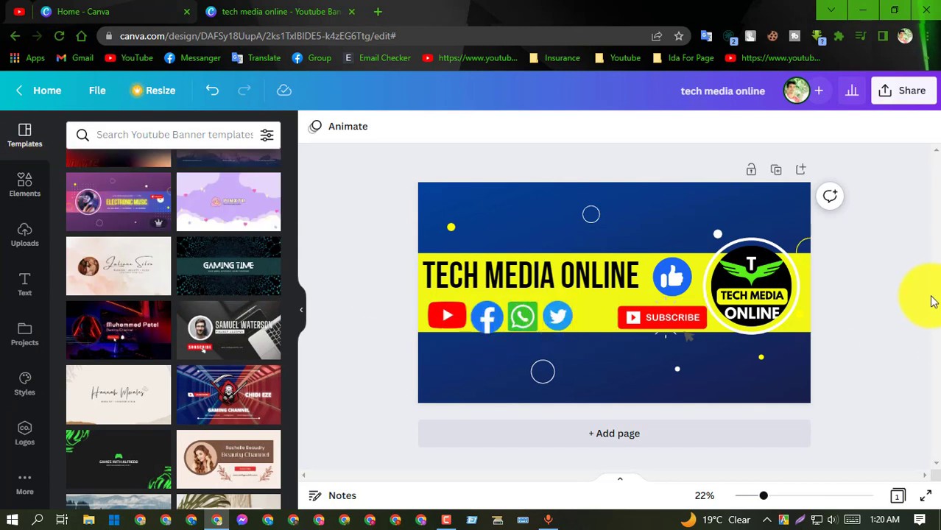
{"action": "left_click", "coordinate": [771, 298]}
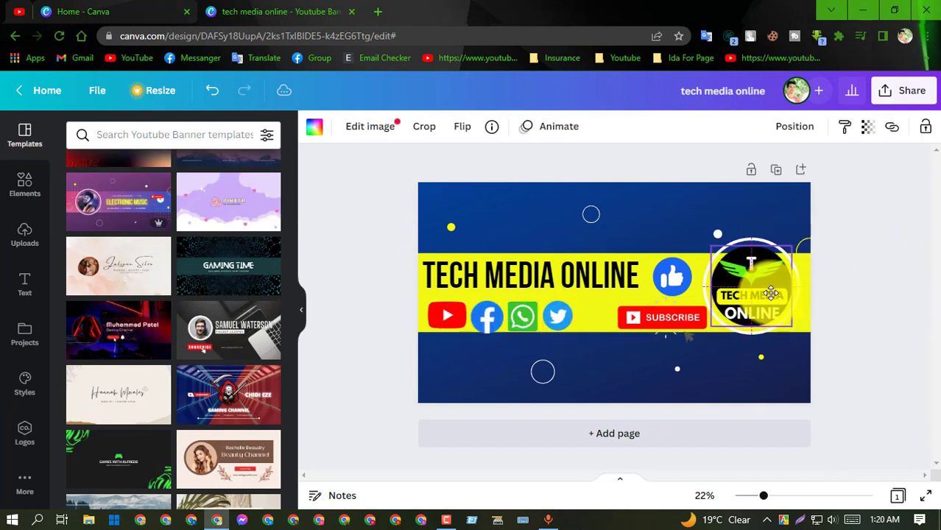
{"action": "left_click", "coordinate": [840, 287]}
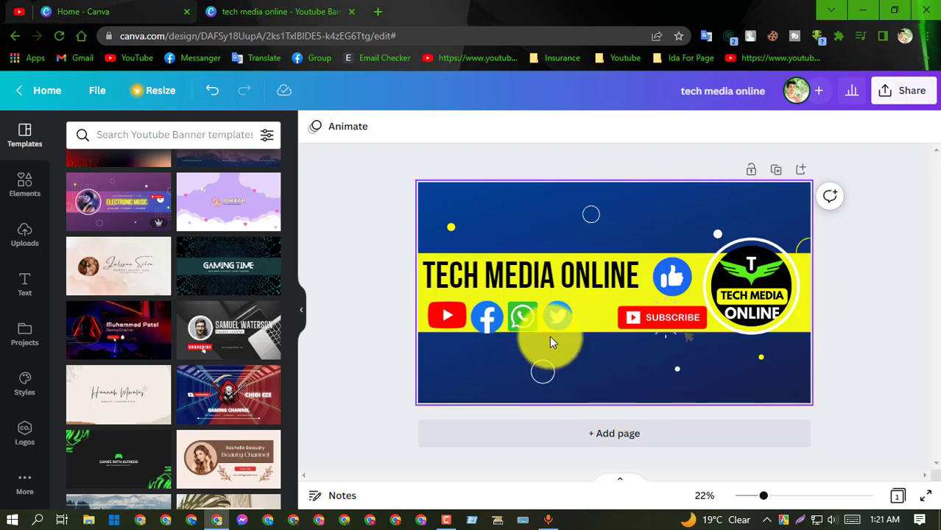
{"action": "left_click_drag", "start_coordinate": [481, 246], "coordinate": [507, 225]}
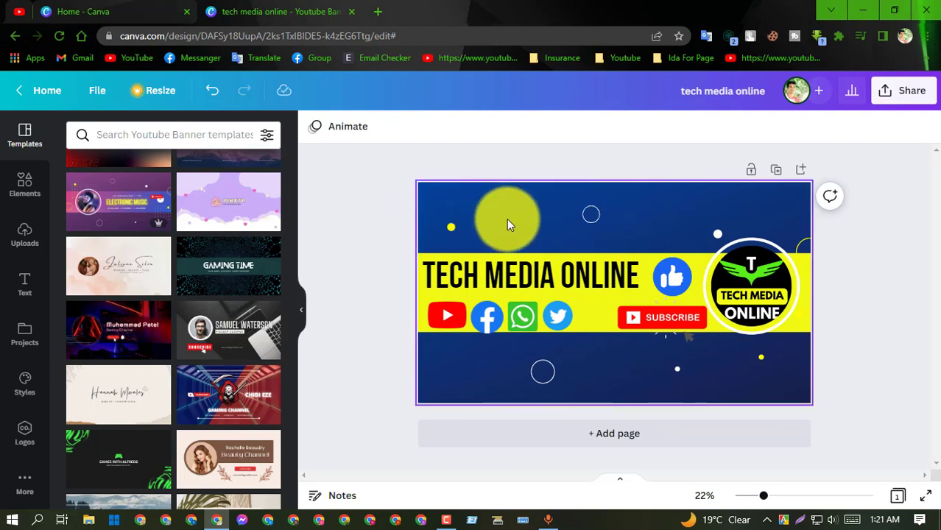
{"action": "left_click", "coordinate": [506, 224]}
{"action": "left_click", "coordinate": [349, 224]}
{"action": "scroll", "coordinate": [262, 290], "scroll_direction": "down", "scroll_amount": 1}
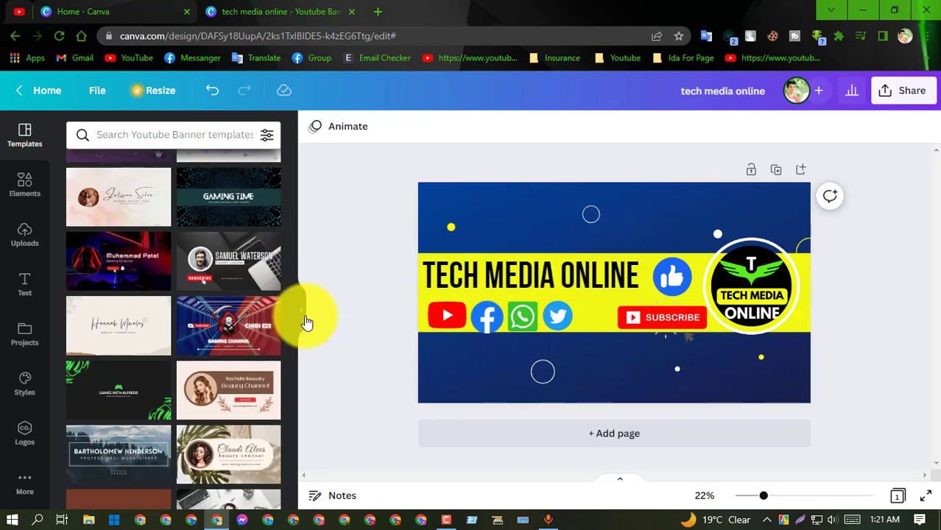
{"action": "left_click", "coordinate": [303, 318]}
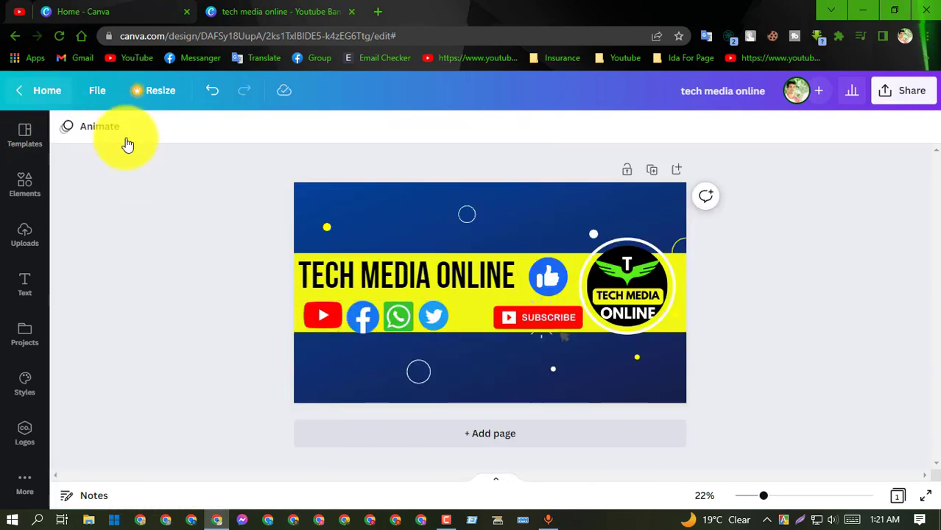
{"action": "left_click", "coordinate": [25, 143]}
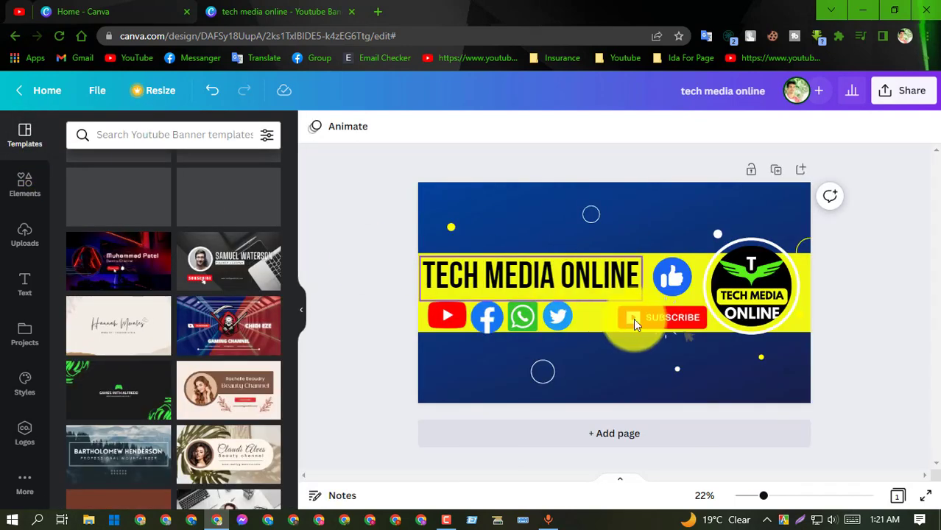
- Try yellow, turquoise, orange, green and teal swatches on the banner background, settle on the default light blue, and deselect it
{"action": "left_click", "coordinate": [521, 220]}
{"action": "left_click", "coordinate": [318, 130]}
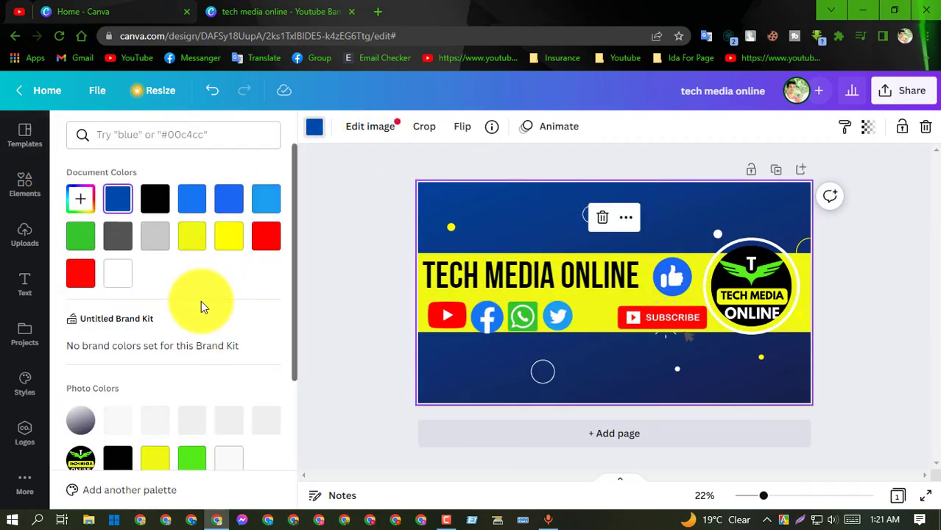
{"action": "left_click", "coordinate": [223, 247]}
{"action": "scroll", "coordinate": [226, 248], "scroll_direction": "down", "scroll_amount": 3}
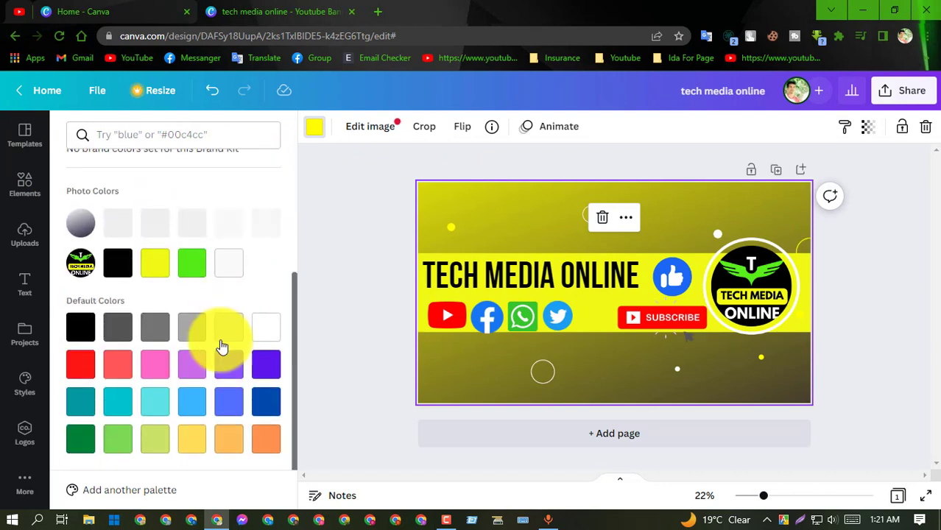
{"action": "left_click", "coordinate": [115, 403]}
{"action": "left_click", "coordinate": [191, 403]}
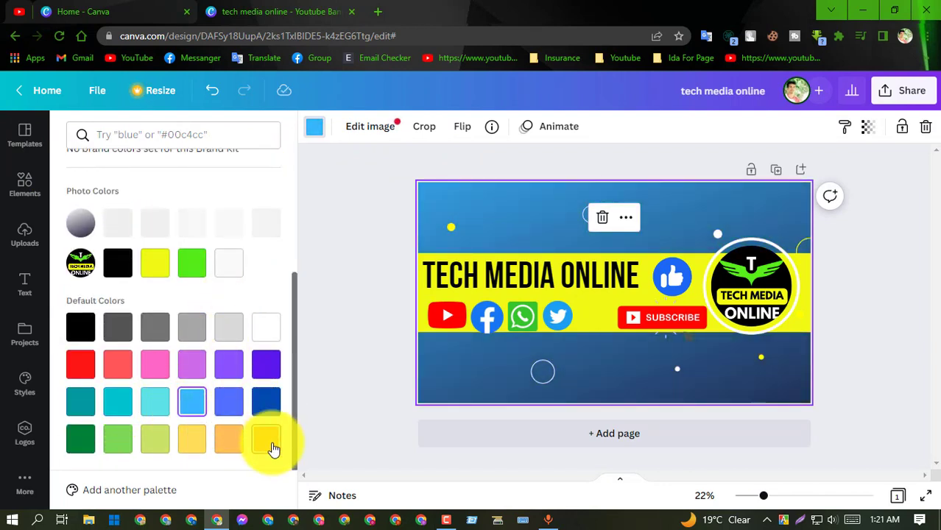
{"action": "left_click", "coordinate": [242, 440]}
{"action": "left_click", "coordinate": [190, 440]}
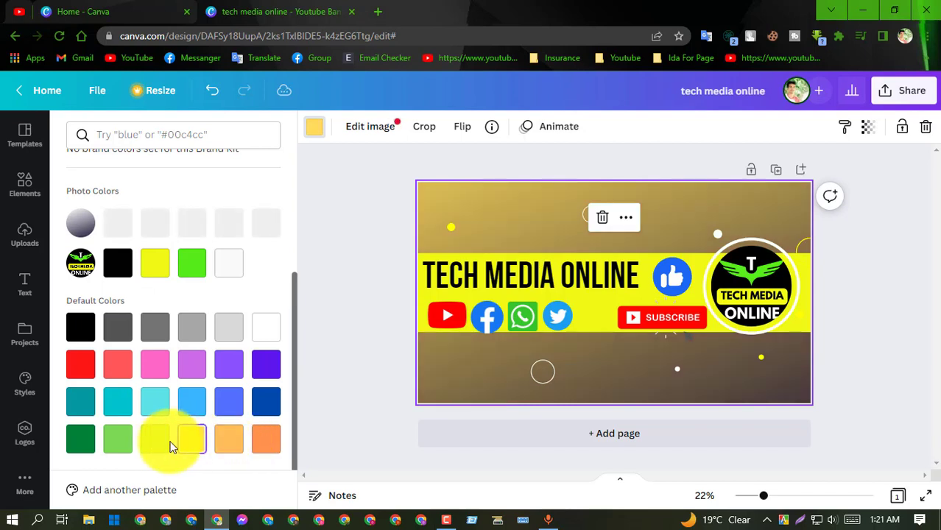
{"action": "left_click", "coordinate": [119, 446]}
{"action": "left_click", "coordinate": [81, 403]}
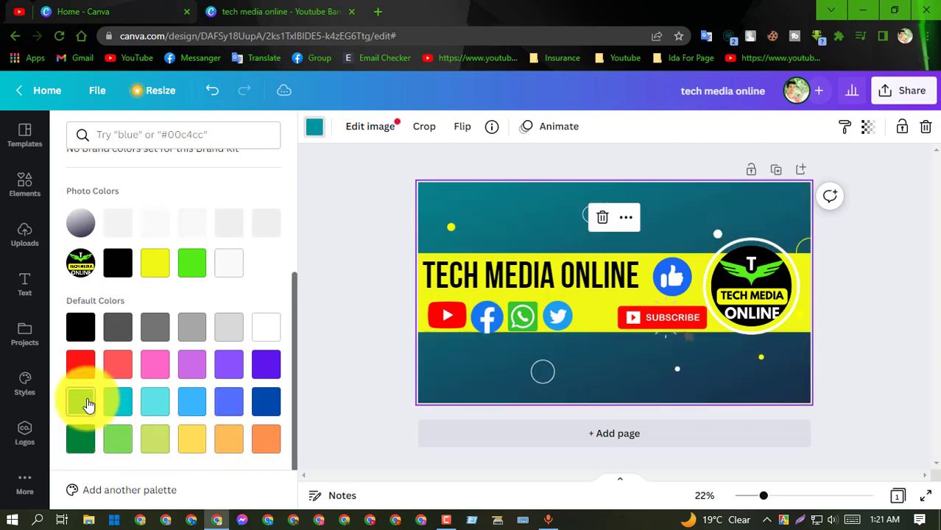
{"action": "left_click", "coordinate": [116, 403]}
{"action": "left_click", "coordinate": [150, 408]}
{"action": "left_click", "coordinate": [191, 404]}
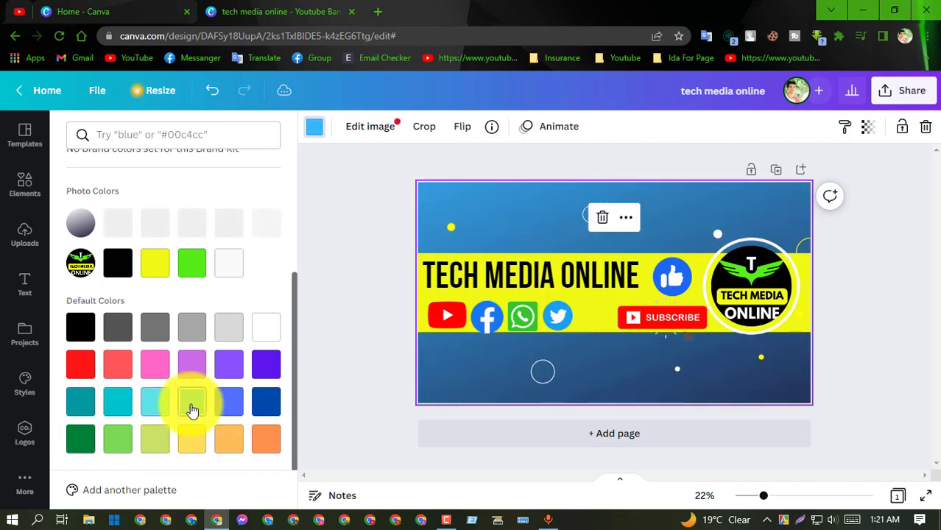
{"action": "left_click", "coordinate": [359, 250]}
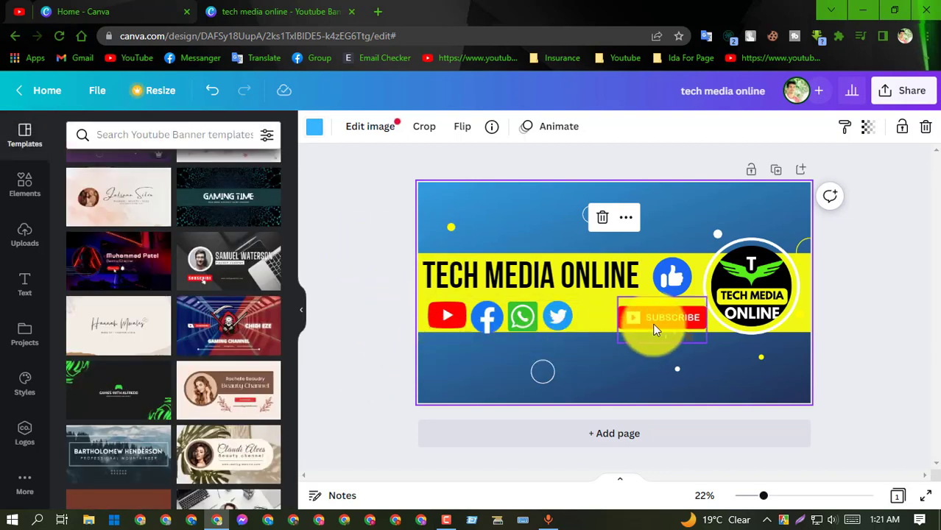
{"action": "left_click", "coordinate": [874, 321]}
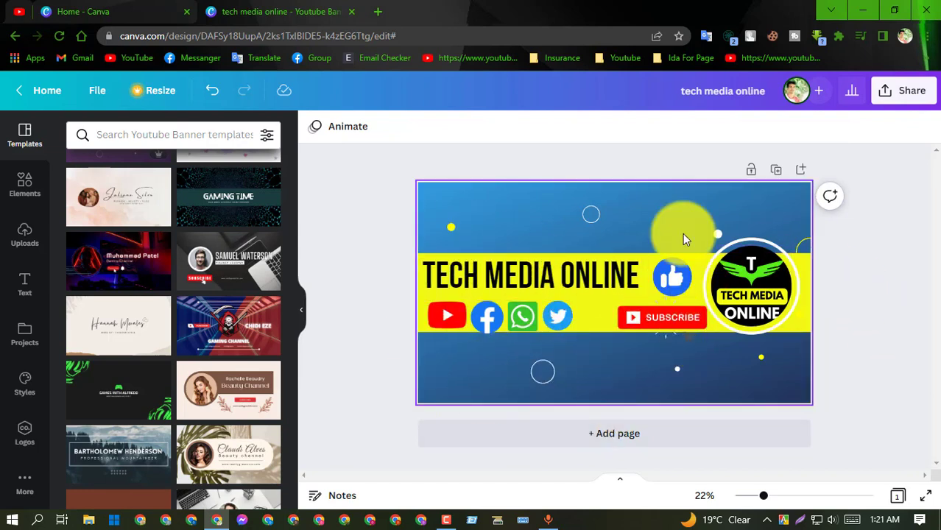
- Examine the banner's download options and close them
{"action": "left_click", "coordinate": [889, 95]}
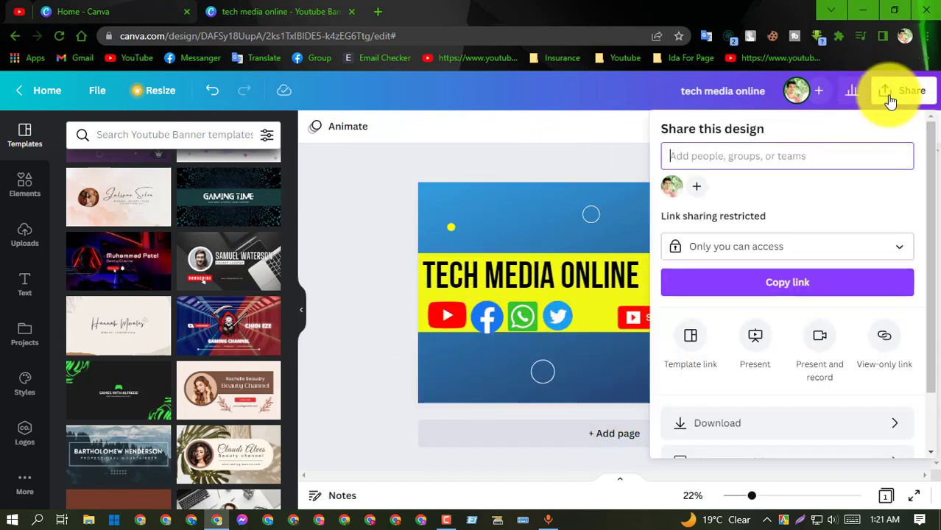
{"action": "left_click", "coordinate": [724, 423]}
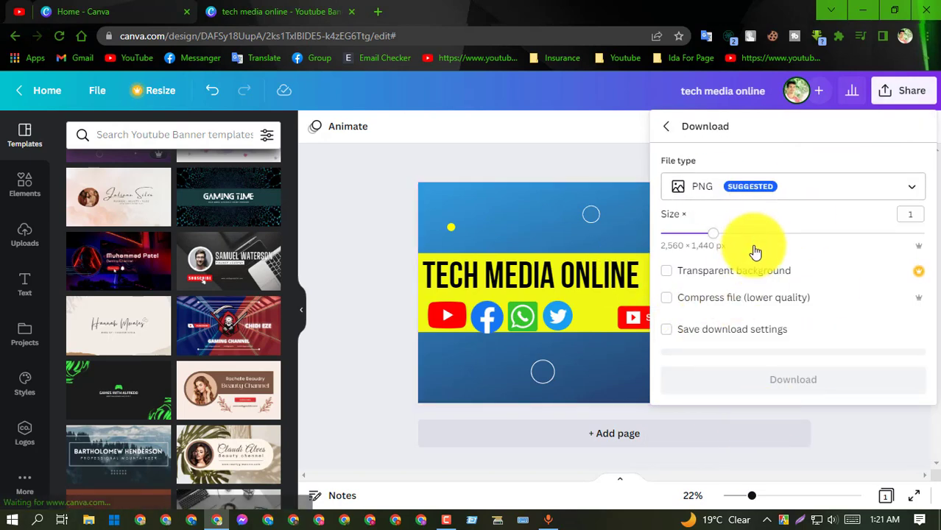
{"action": "left_click", "coordinate": [349, 225]}
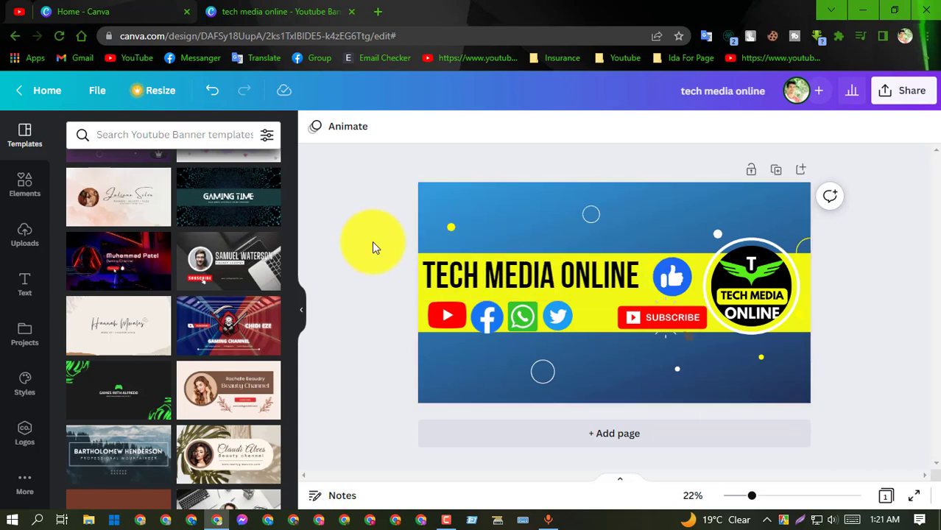
{"action": "left_click", "coordinate": [301, 317]}
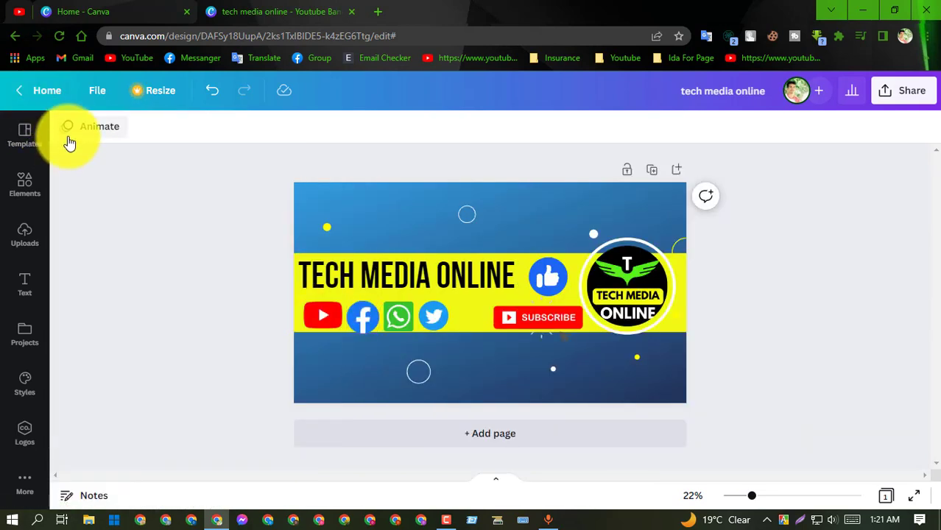
{"action": "left_click", "coordinate": [30, 137]}
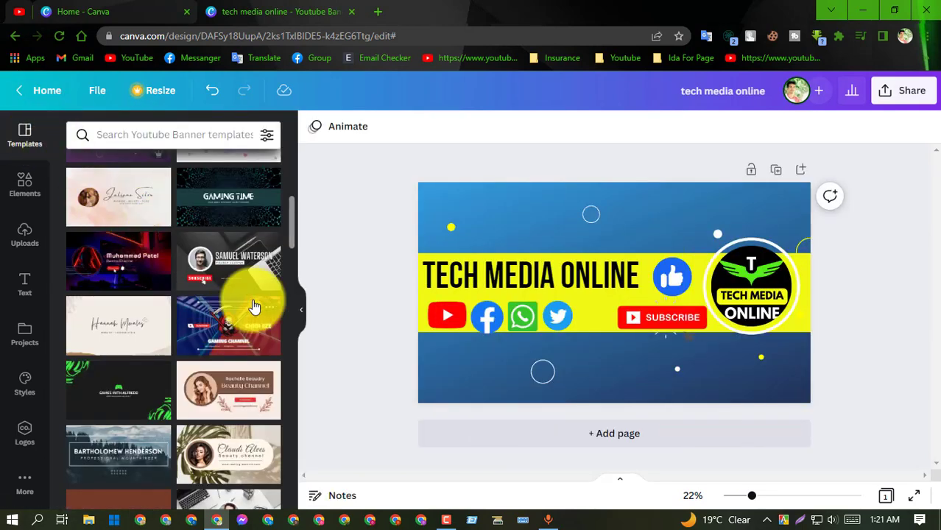
{"action": "scroll", "coordinate": [199, 325], "scroll_direction": "up", "scroll_amount": 5}
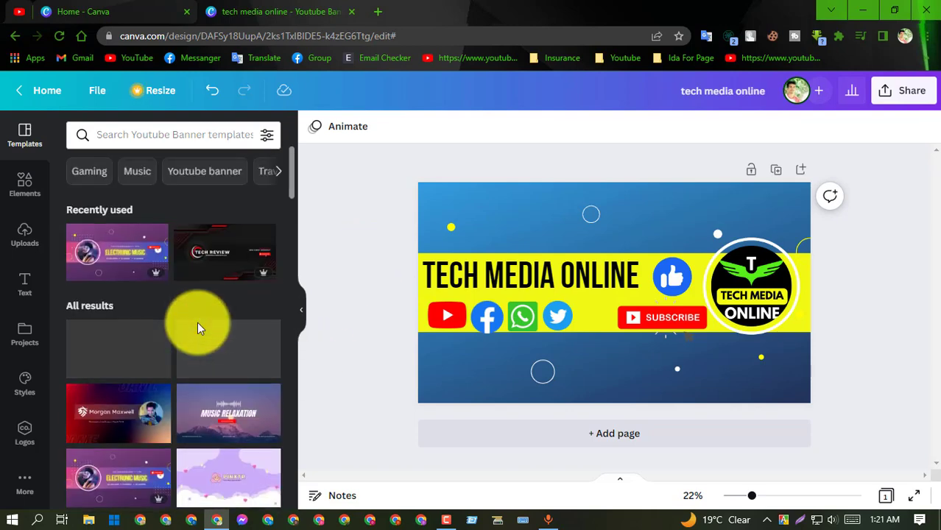